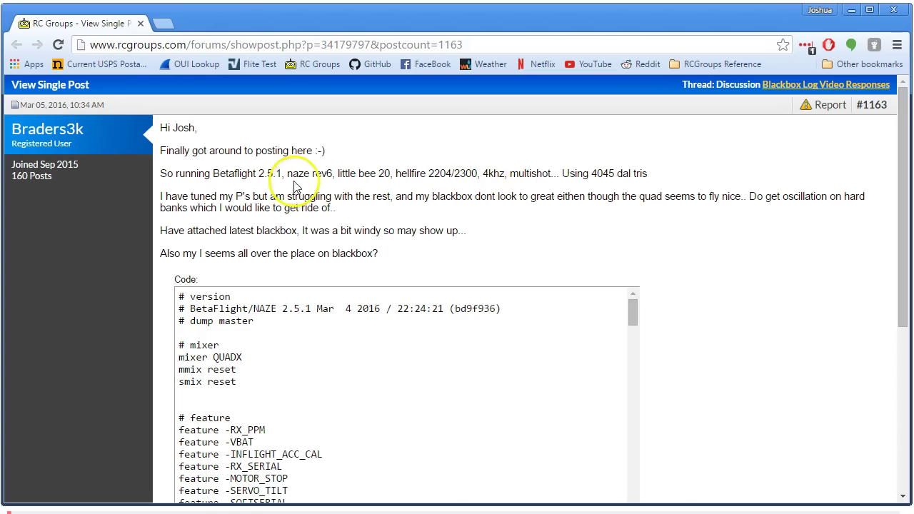
{"action": "double_click", "coordinate": [493, 174]}
{"action": "left_click", "coordinate": [514, 191]}
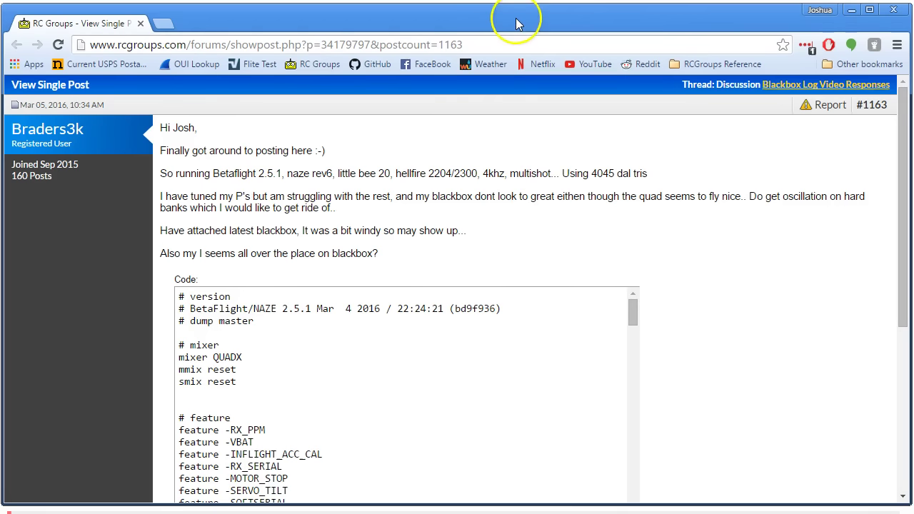
{"action": "left_click_drag", "start_coordinate": [517, 22], "coordinate": [518, 24]}
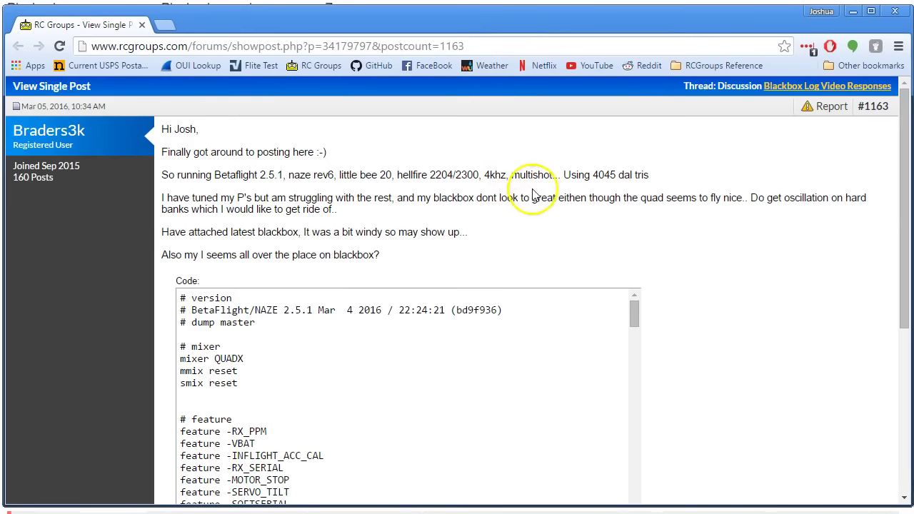
{"action": "left_click_drag", "start_coordinate": [594, 175], "coordinate": [648, 167]}
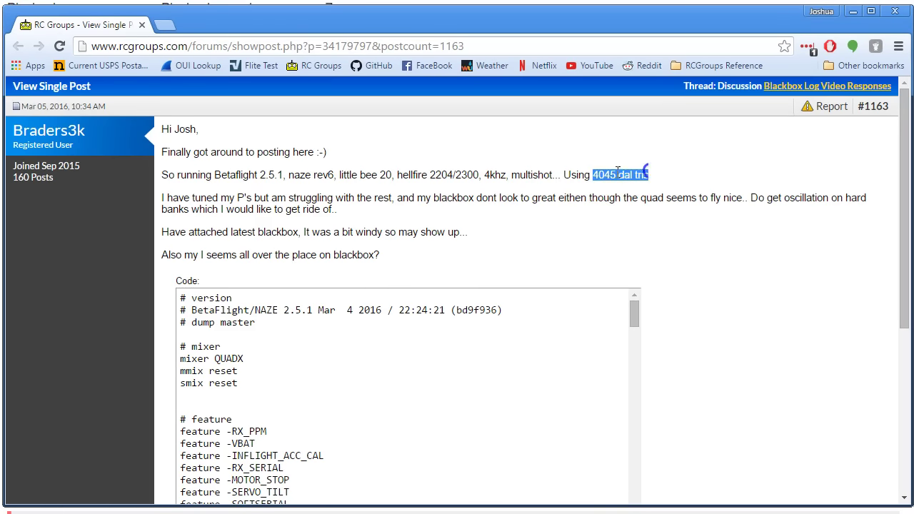
{"action": "left_click", "coordinate": [454, 175]}
{"action": "double_click", "coordinate": [468, 175]}
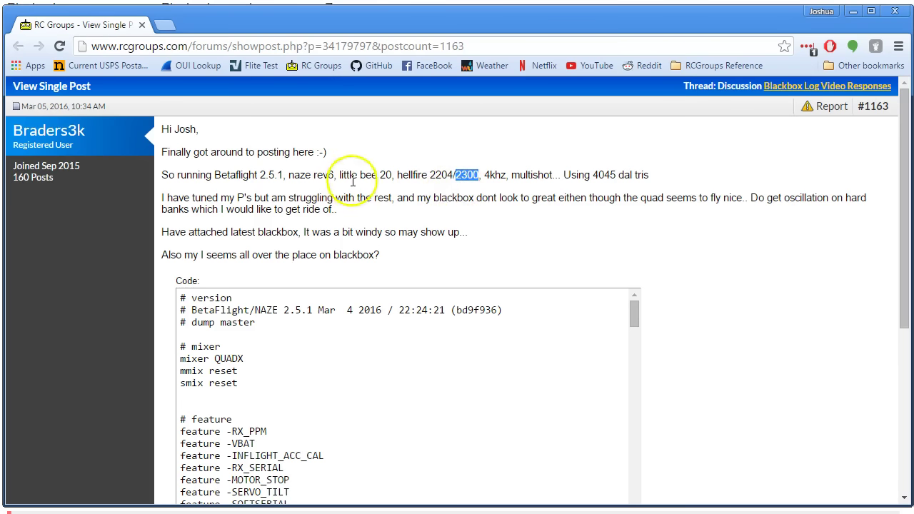
{"action": "left_click_drag", "start_coordinate": [339, 176], "coordinate": [392, 177]}
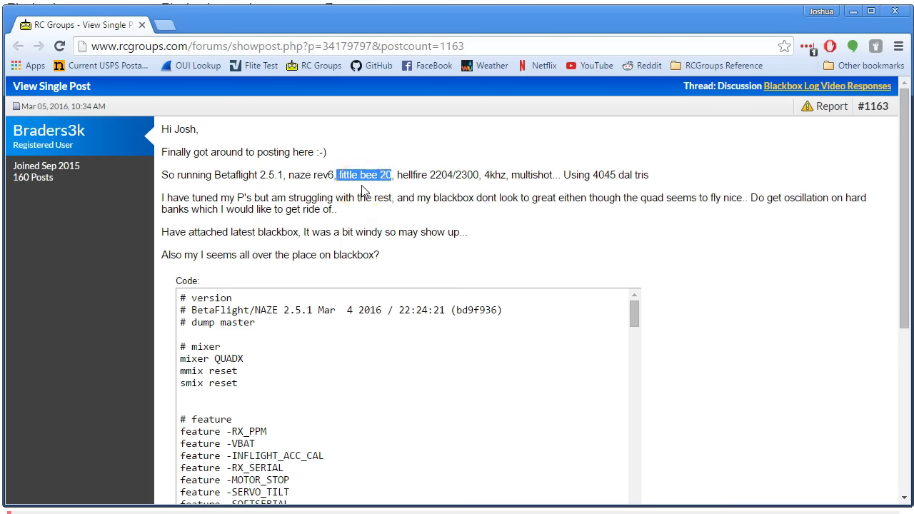
{"action": "left_click", "coordinate": [363, 175]}
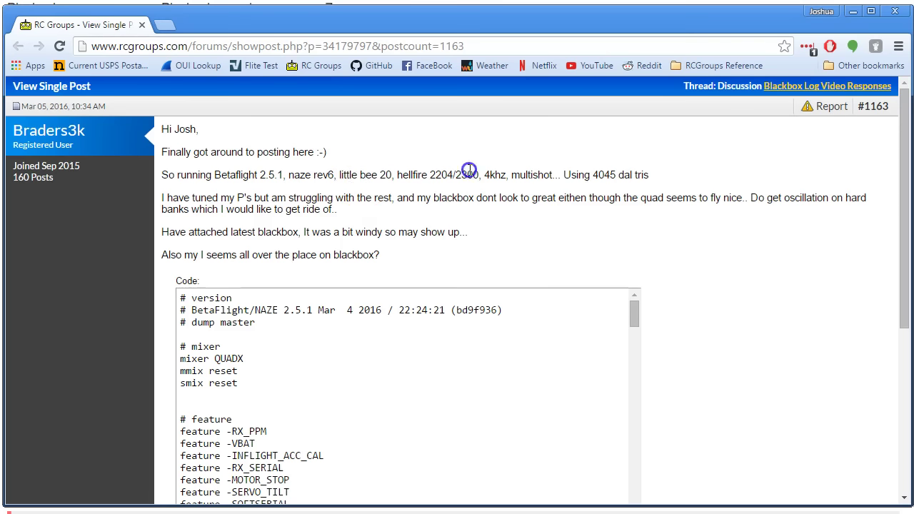
{"action": "left_click", "coordinate": [676, 176]}
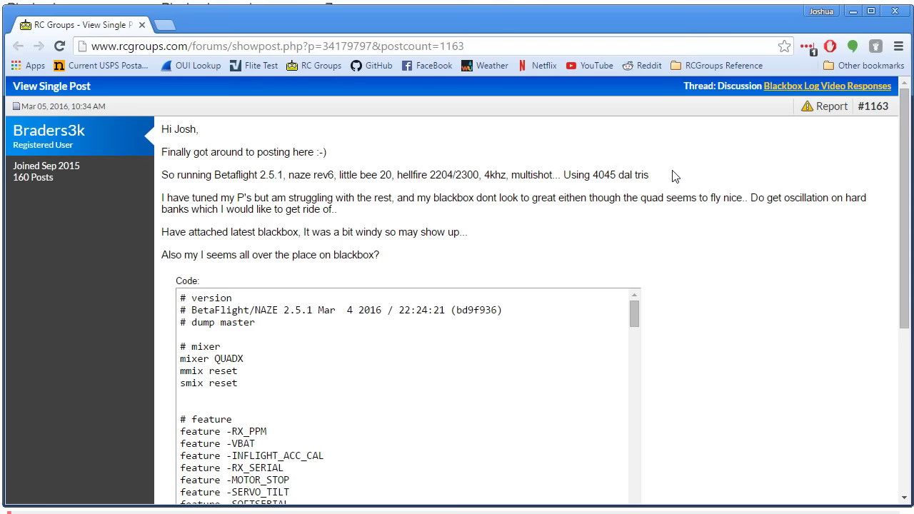
{"action": "left_click", "coordinate": [650, 171]}
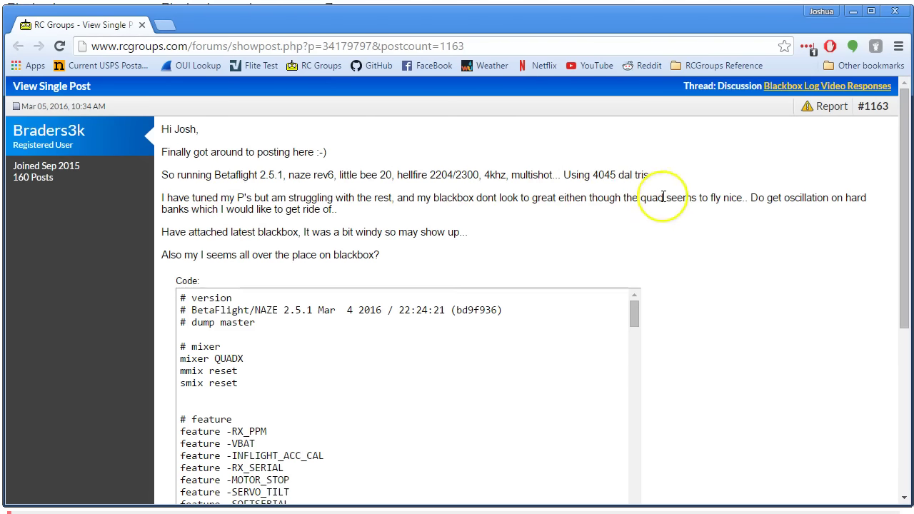
{"action": "left_click_drag", "start_coordinate": [626, 199], "coordinate": [743, 199]}
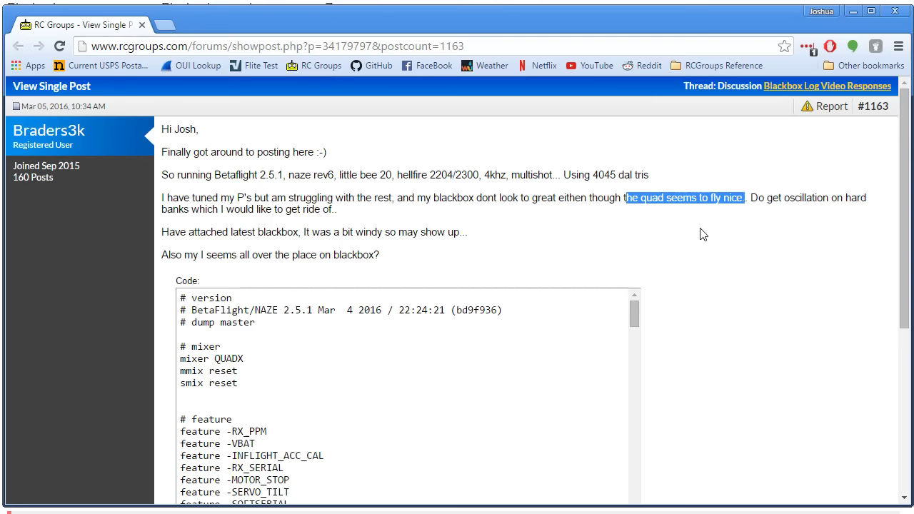
{"action": "left_click", "coordinate": [700, 235]}
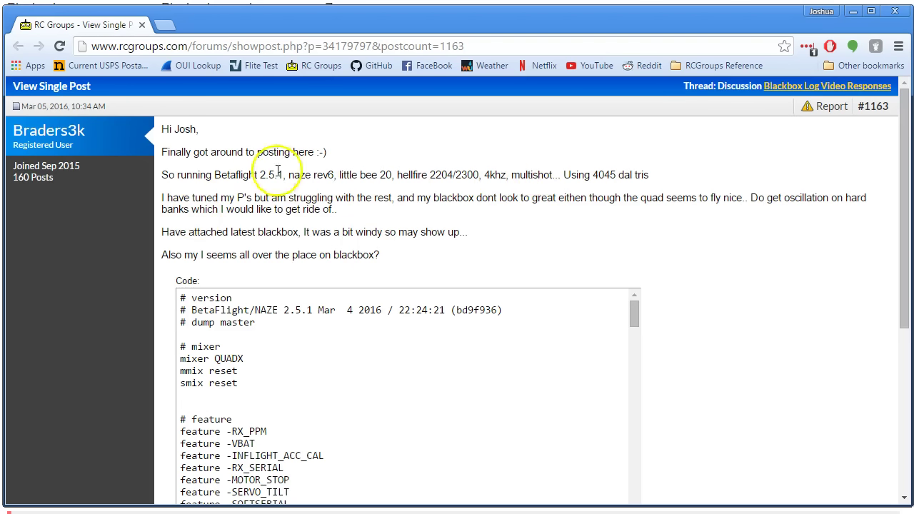
{"action": "left_click_drag", "start_coordinate": [343, 174], "coordinate": [386, 173]}
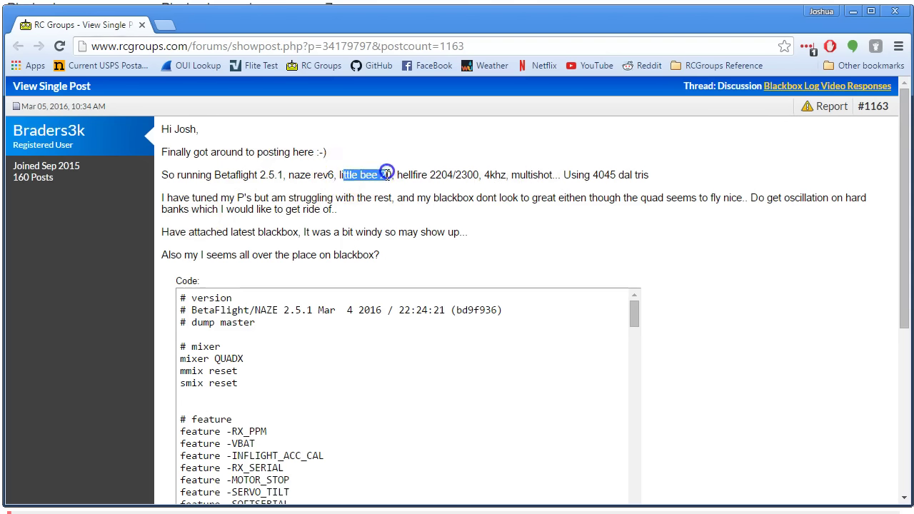
{"action": "left_click", "coordinate": [386, 174]}
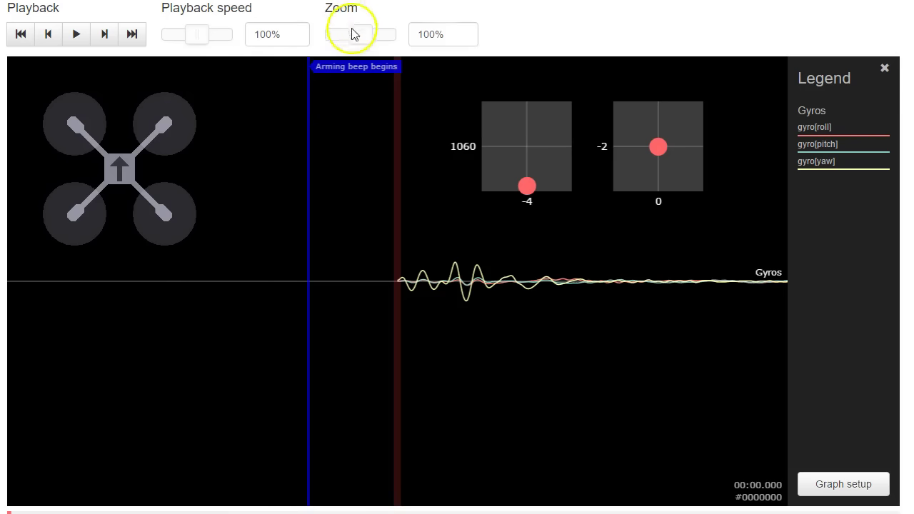
Zoom the gyro graph out to 10%, pan to just before the arming beep, then zoom back in.
{"action": "left_click_drag", "start_coordinate": [357, 35], "coordinate": [315, 43]}
{"action": "mouse_move", "coordinate": [484, 342]}
{"action": "left_mouse_down"}
{"action": "mouse_move", "coordinate": [527, 355]}
{"action": "mouse_move", "coordinate": [450, 357]}
{"action": "left_mouse_up"}
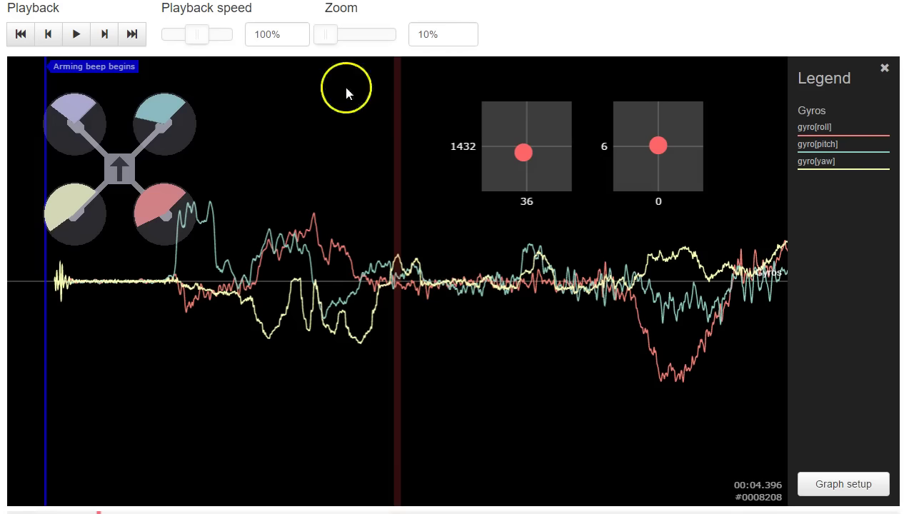
{"action": "left_click_drag", "start_coordinate": [322, 38], "coordinate": [359, 38]}
Replace Graph 1 with the Gyro + PID roll preset (PID_P, PID_I, PID_D, gyro roll) and save.
{"action": "left_click", "coordinate": [829, 484]}
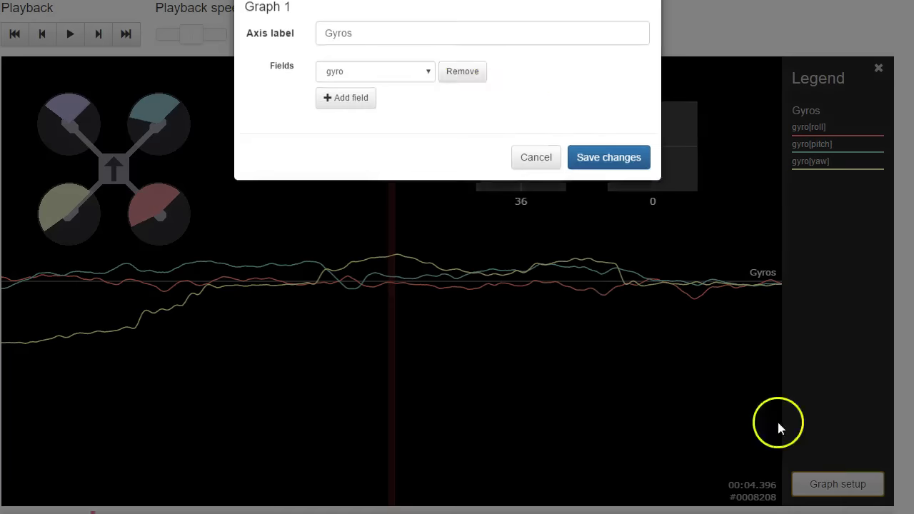
{"action": "left_click", "coordinate": [445, 90]}
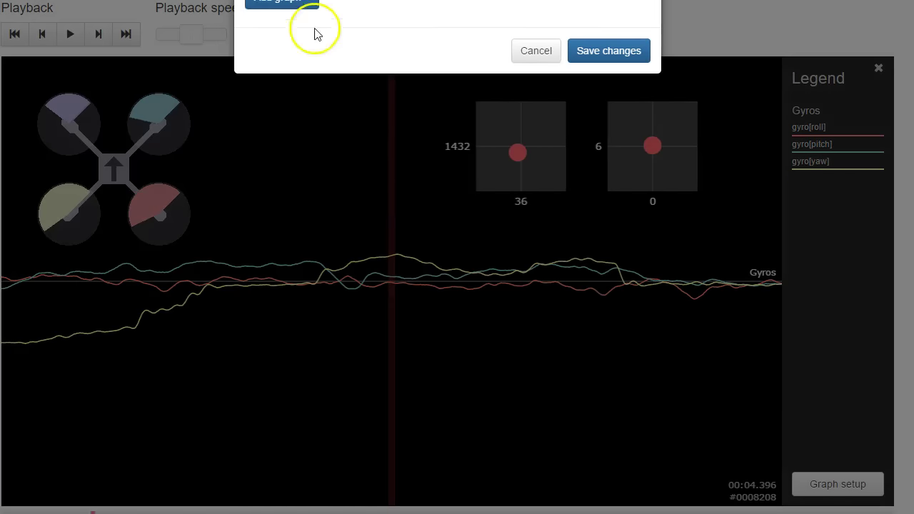
{"action": "left_click", "coordinate": [299, 13]}
{"action": "left_click", "coordinate": [300, 113]}
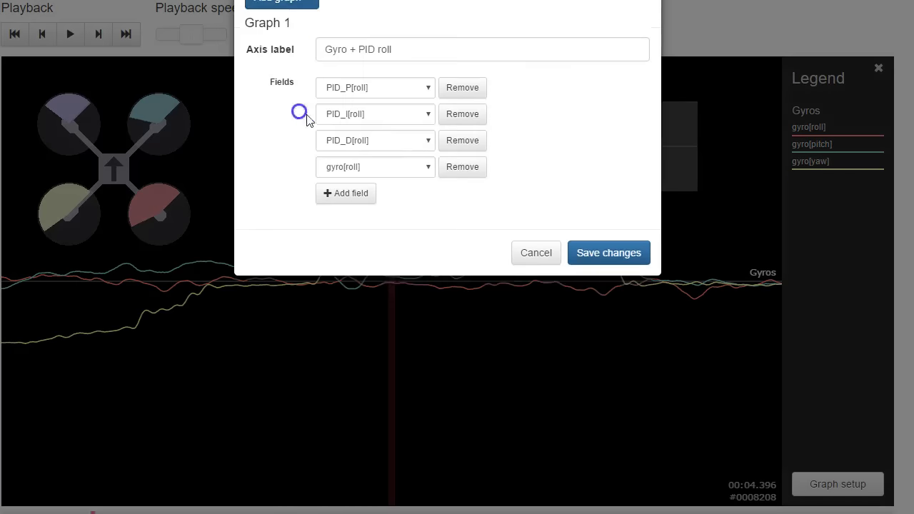
{"action": "left_click", "coordinate": [610, 253]}
{"action": "left_click_drag", "start_coordinate": [47, 451], "coordinate": [913, 480]}
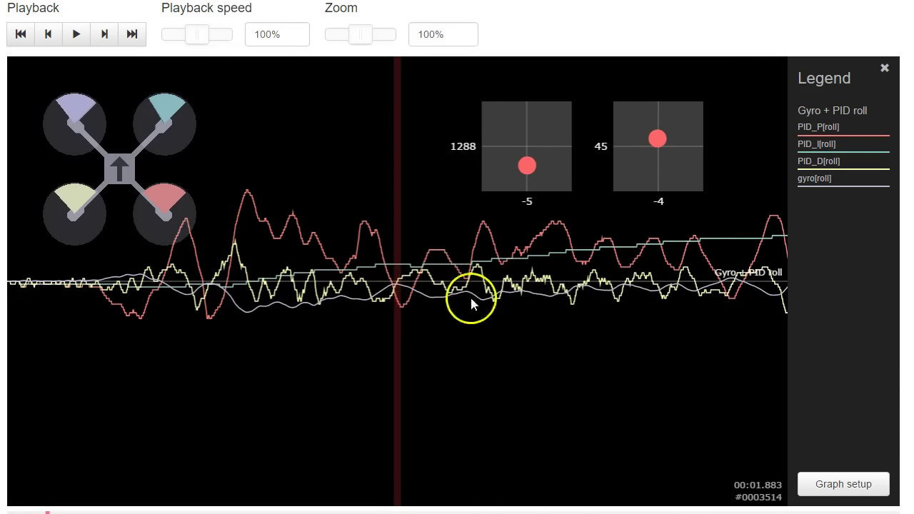
Pan the roll P, I, D and gyro traces forward from 00:04.4 to about 00:06.4.
{"action": "left_click_drag", "start_coordinate": [470, 307], "coordinate": [374, 319]}
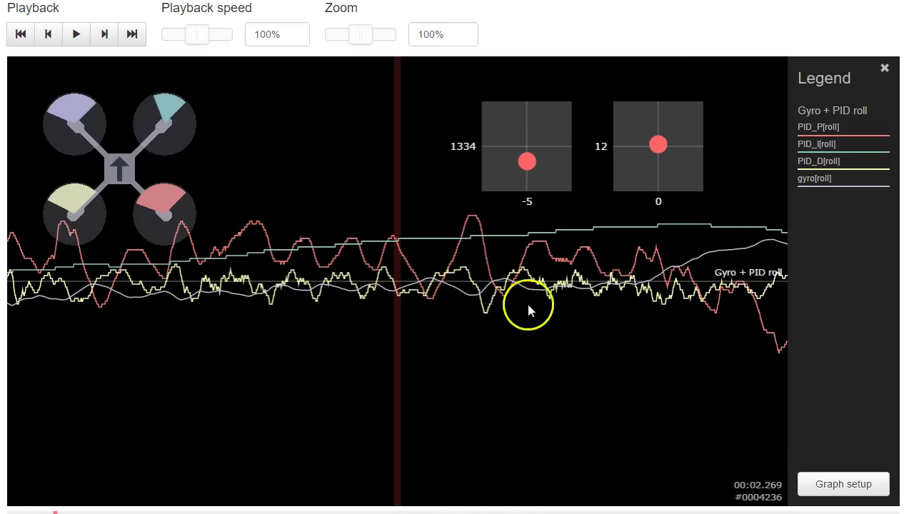
{"action": "left_click_drag", "start_coordinate": [526, 310], "coordinate": [190, 421]}
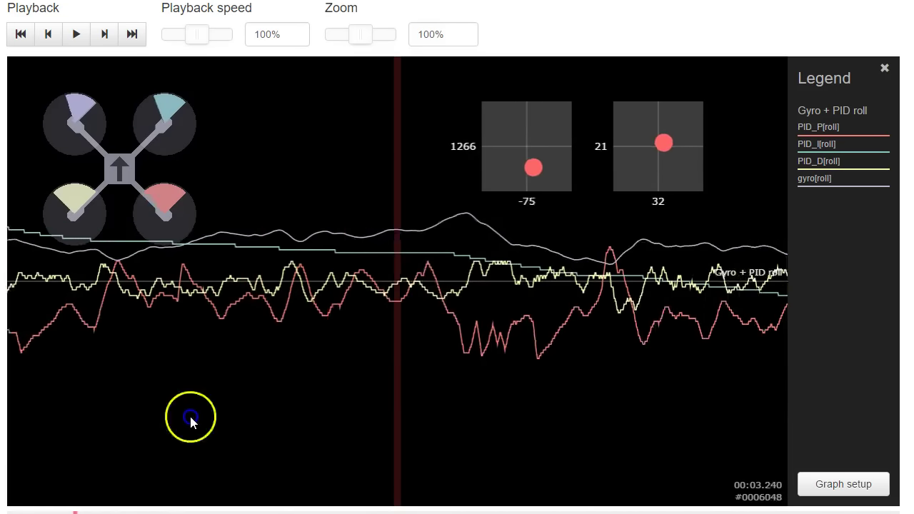
{"action": "left_click_drag", "start_coordinate": [565, 426], "coordinate": [196, 368]}
{"action": "left_click", "coordinate": [351, 379]}
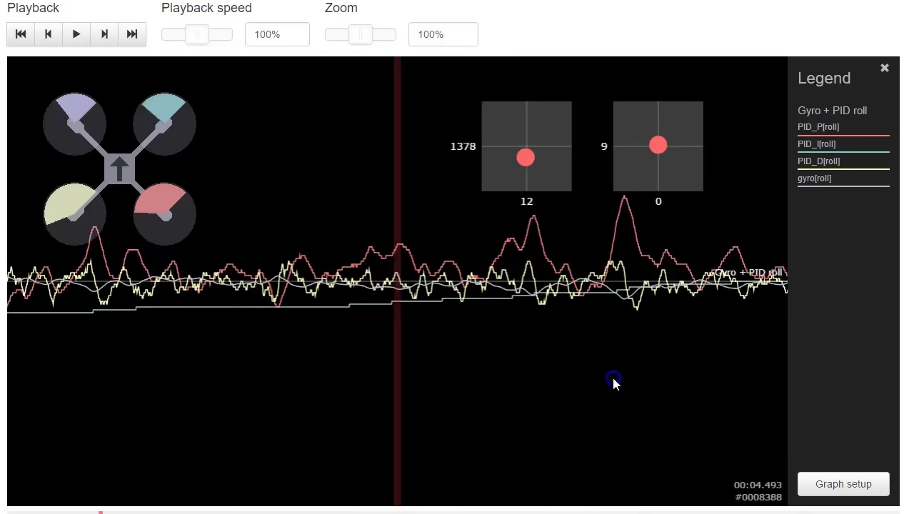
{"action": "left_click_drag", "start_coordinate": [614, 383], "coordinate": [156, 407]}
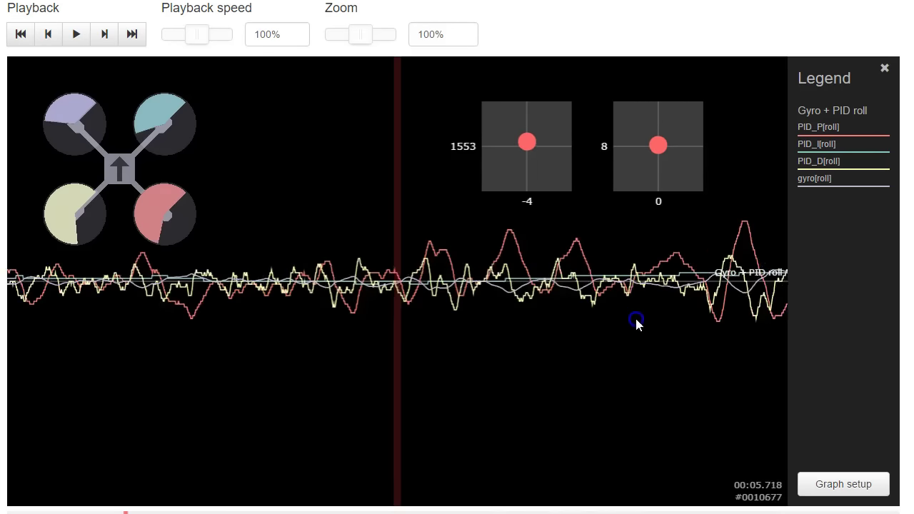
{"action": "left_click_drag", "start_coordinate": [635, 319], "coordinate": [584, 323]}
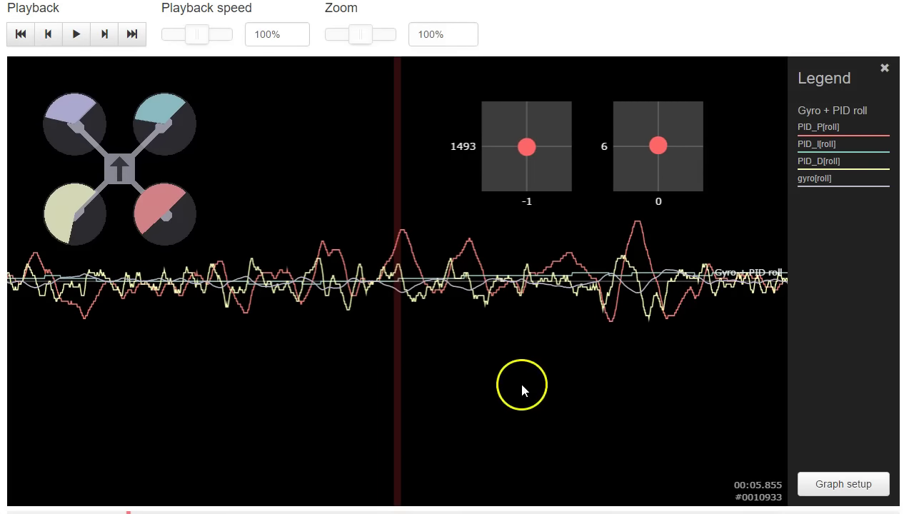
{"action": "left_click_drag", "start_coordinate": [585, 409], "coordinate": [224, 393]}
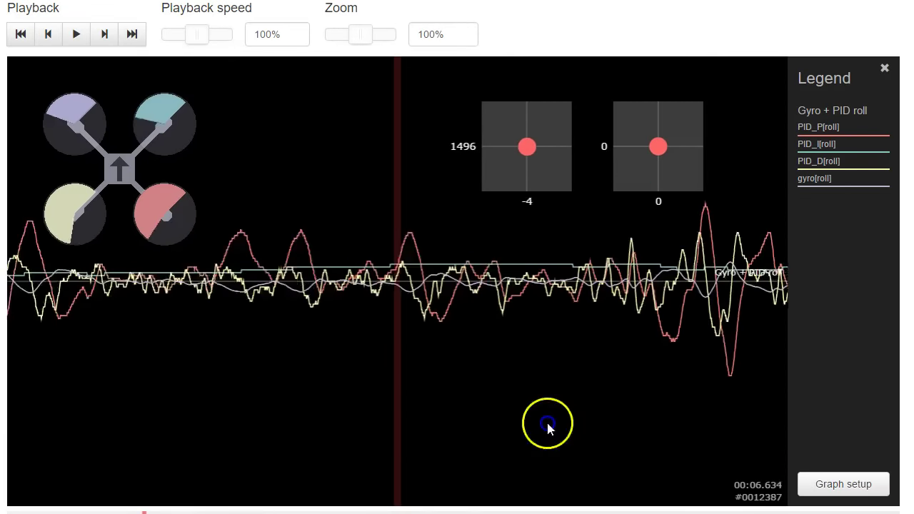
{"action": "left_click_drag", "start_coordinate": [548, 427], "coordinate": [573, 383]}
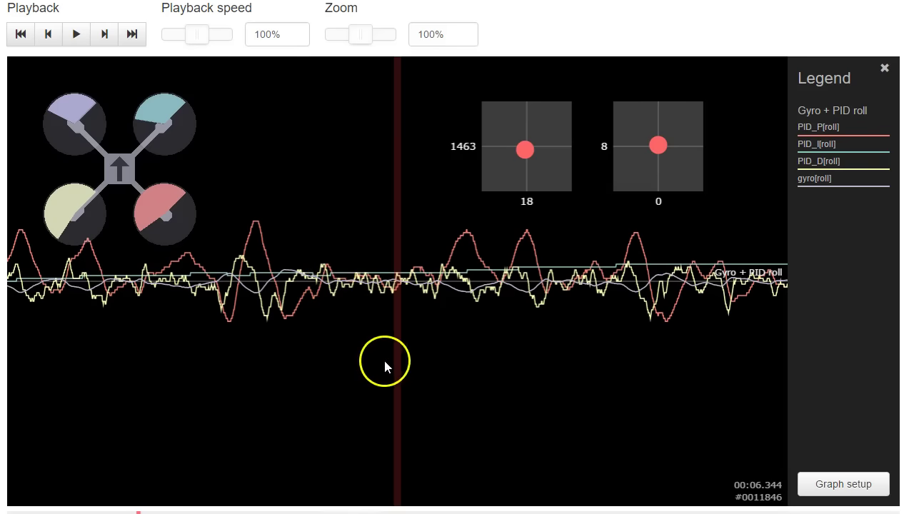
{"action": "left_click_drag", "start_coordinate": [518, 404], "coordinate": [500, 403]}
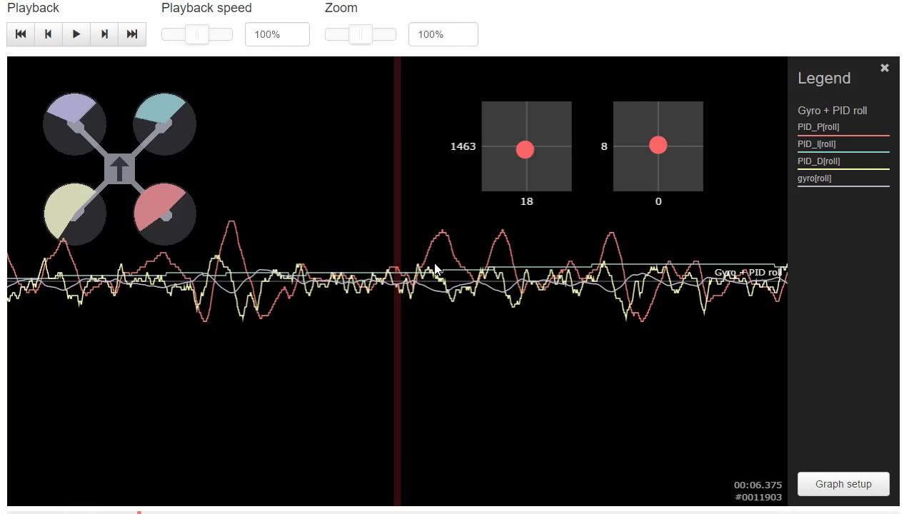
Pan the roll traces forward past 00:10.2 to about 00:12.4 in the log.
{"action": "left_click_drag", "start_coordinate": [643, 423], "coordinate": [433, 431]}
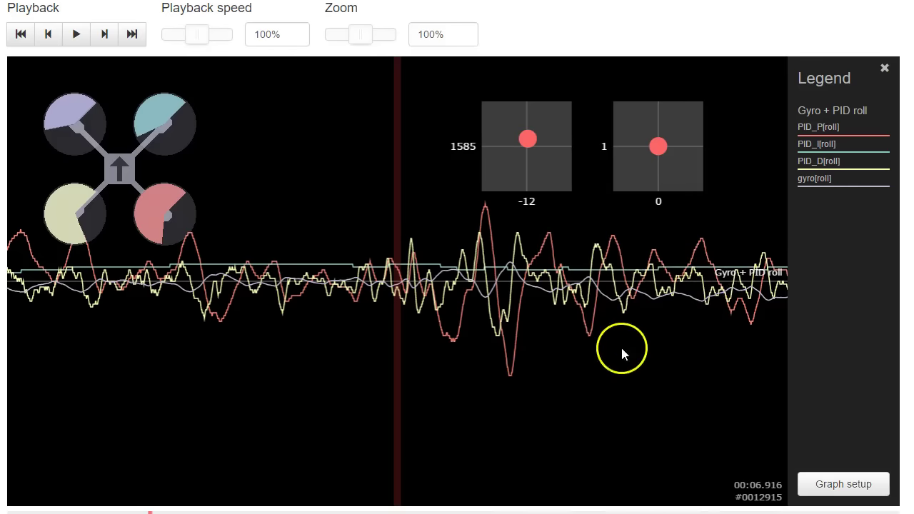
{"action": "left_click_drag", "start_coordinate": [587, 350], "coordinate": [580, 350]}
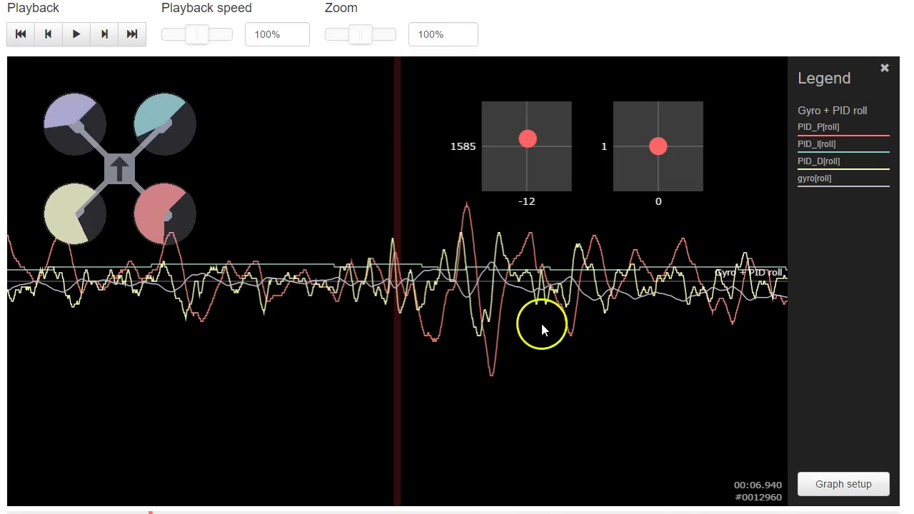
{"action": "left_click_drag", "start_coordinate": [692, 332], "coordinate": [0, 382]}
Pan the roll traces forward from about 10.4 to 17 seconds, pausing on oscillations.
{"action": "left_click_drag", "start_coordinate": [679, 373], "coordinate": [0, 341]}
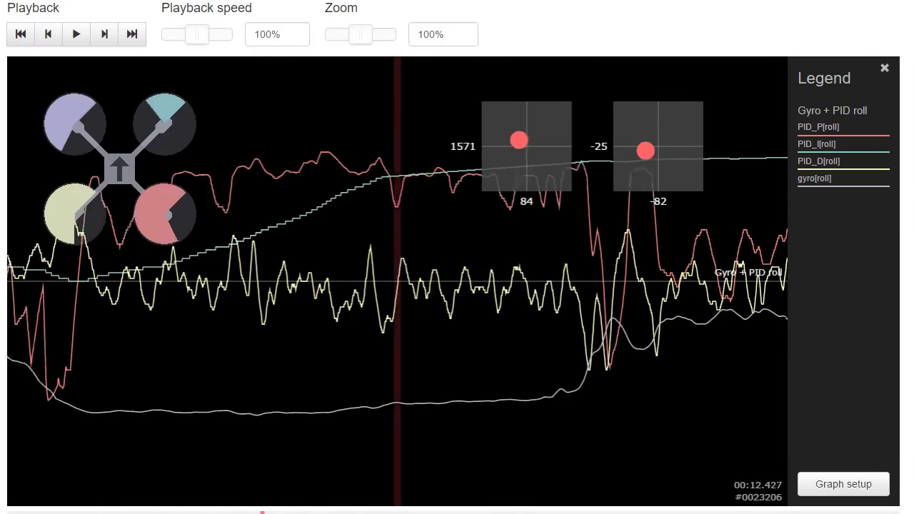
{"action": "left_click", "coordinate": [116, 348]}
{"action": "left_click_drag", "start_coordinate": [633, 434], "coordinate": [0, 368]}
{"action": "left_click", "coordinate": [148, 285]}
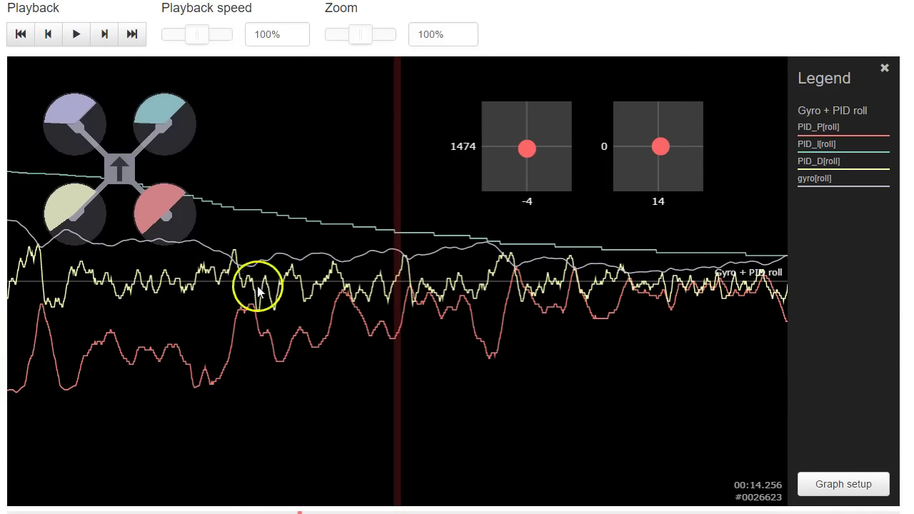
{"action": "left_click_drag", "start_coordinate": [743, 348], "coordinate": [680, 331]}
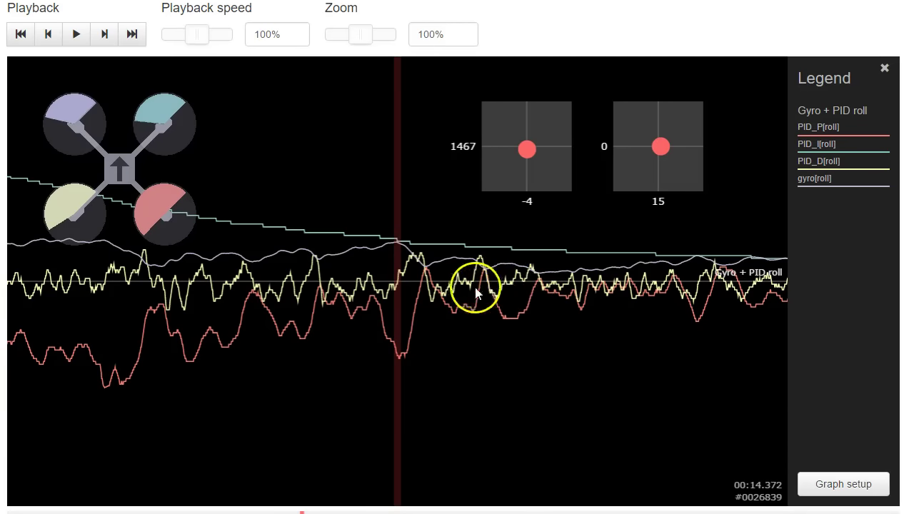
{"action": "left_click_drag", "start_coordinate": [619, 344], "coordinate": [119, 304]}
{"action": "left_click_drag", "start_coordinate": [476, 307], "coordinate": [216, 309]}
{"action": "left_click_drag", "start_coordinate": [532, 418], "coordinate": [524, 416]}
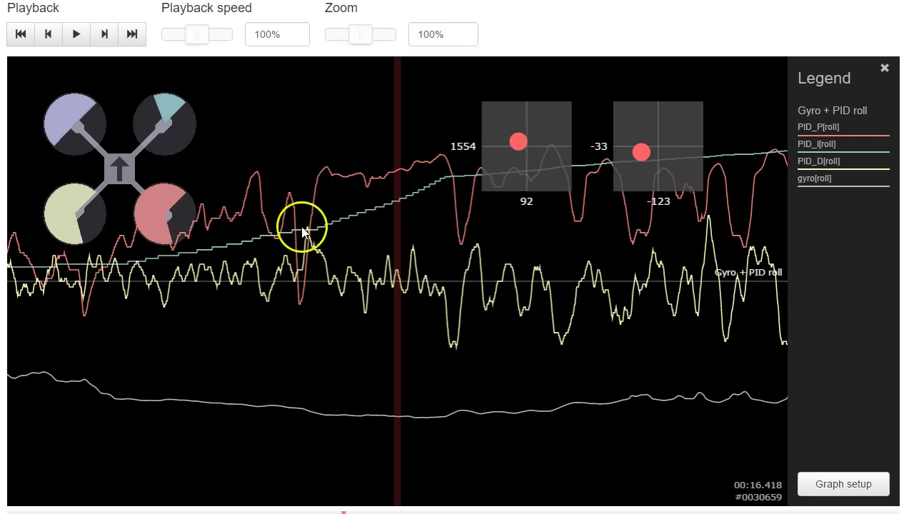
{"action": "mouse_move", "coordinate": [583, 280]}
{"action": "left_mouse_down"}
{"action": "mouse_move", "coordinate": [420, 283]}
{"action": "mouse_move", "coordinate": [417, 298]}
{"action": "left_mouse_up"}
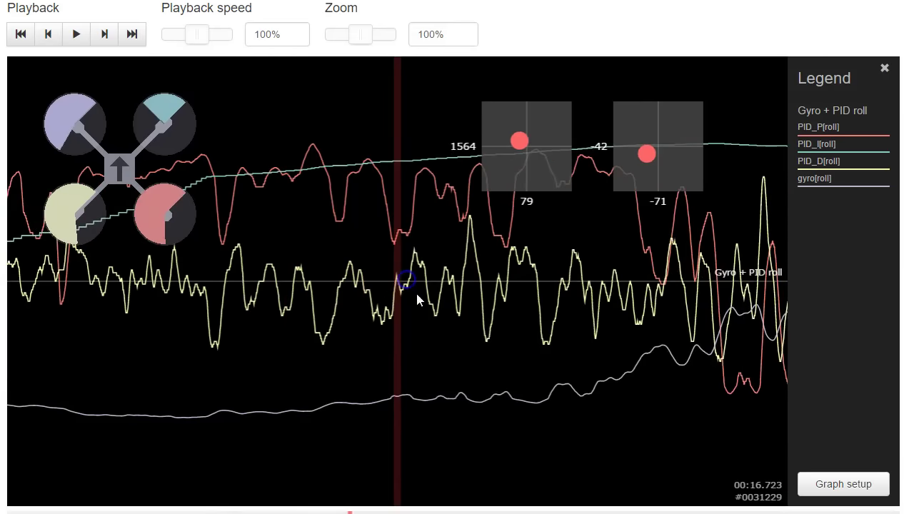
{"action": "mouse_move", "coordinate": [565, 368]}
{"action": "left_mouse_down"}
{"action": "mouse_move", "coordinate": [414, 350]}
{"action": "mouse_move", "coordinate": [410, 336]}
{"action": "left_mouse_up"}
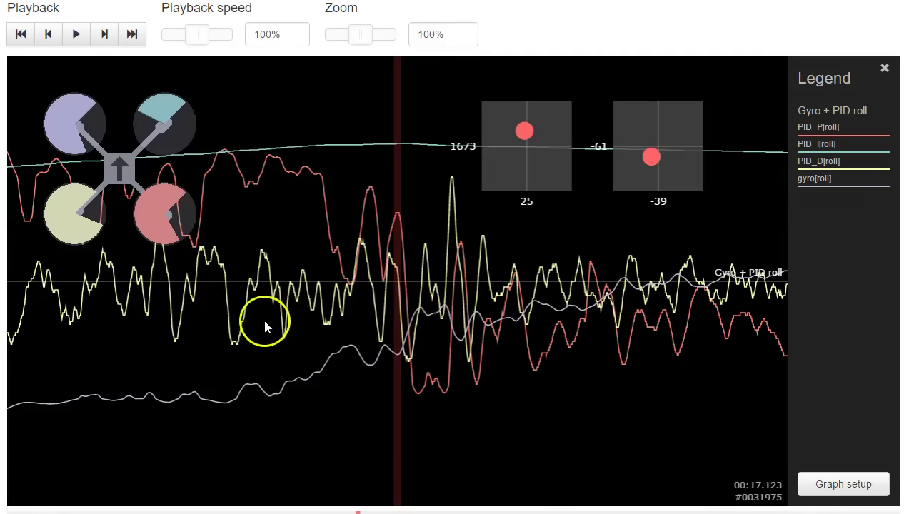
Continue panning the roll traces from about 17.1 to 23.6 seconds.
{"action": "mouse_move", "coordinate": [265, 323]}
{"action": "left_mouse_down"}
{"action": "mouse_move", "coordinate": [326, 323]}
{"action": "mouse_move", "coordinate": [279, 317]}
{"action": "left_mouse_up"}
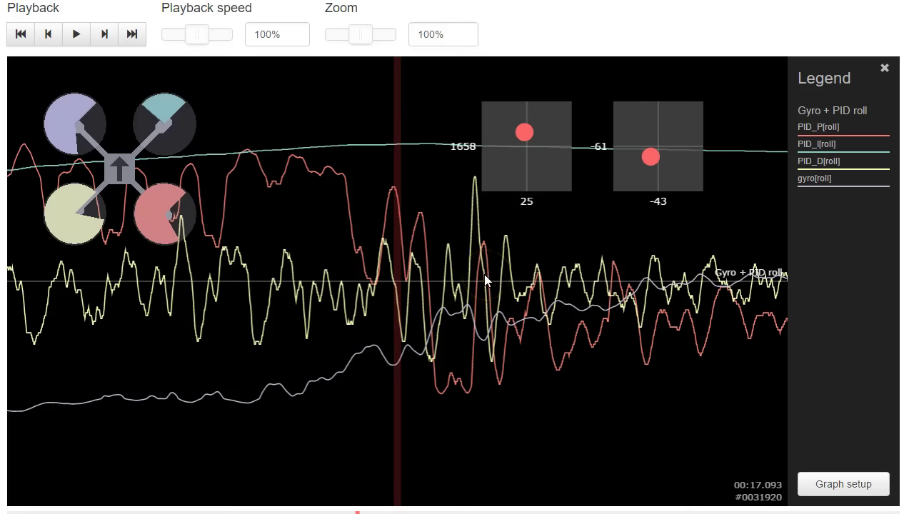
{"action": "left_click_drag", "start_coordinate": [576, 322], "coordinate": [253, 363]}
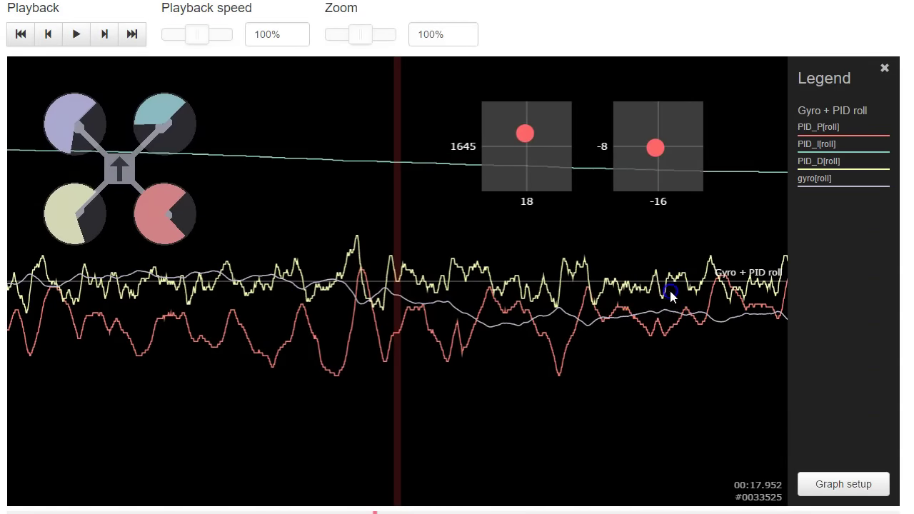
{"action": "left_click_drag", "start_coordinate": [668, 290], "coordinate": [376, 309]}
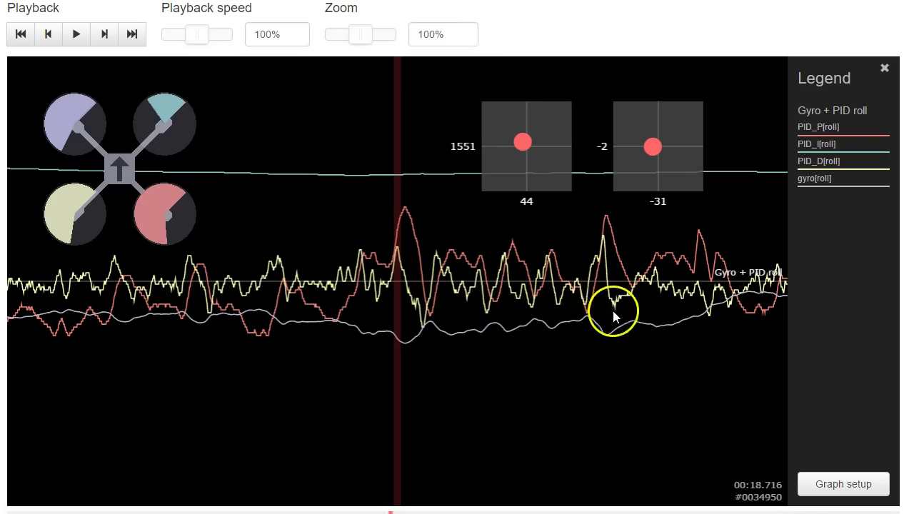
{"action": "left_click_drag", "start_coordinate": [613, 316], "coordinate": [0, 306]}
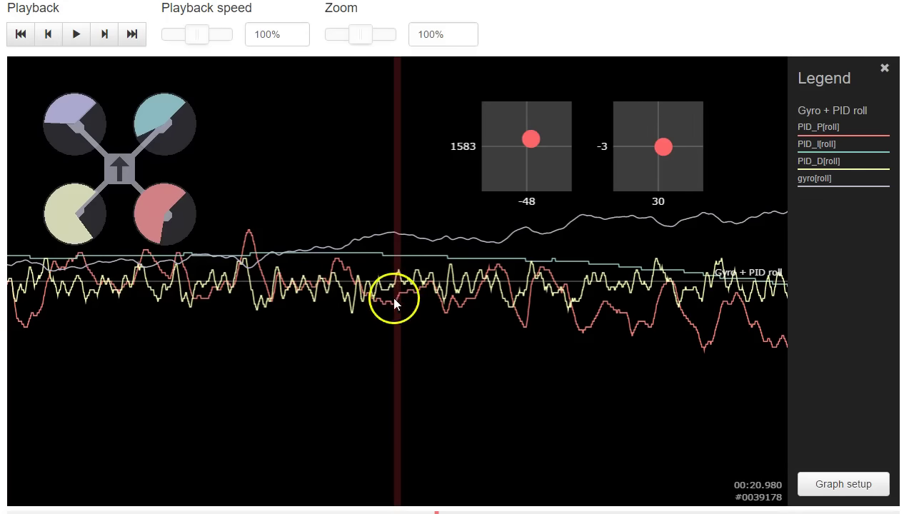
{"action": "left_click_drag", "start_coordinate": [683, 381], "coordinate": [382, 350]}
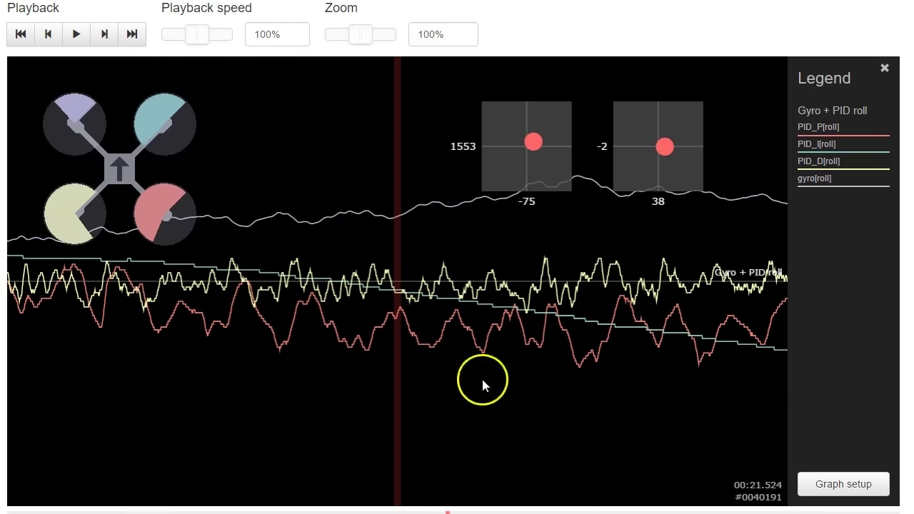
{"action": "left_click_drag", "start_coordinate": [636, 412], "coordinate": [50, 318]}
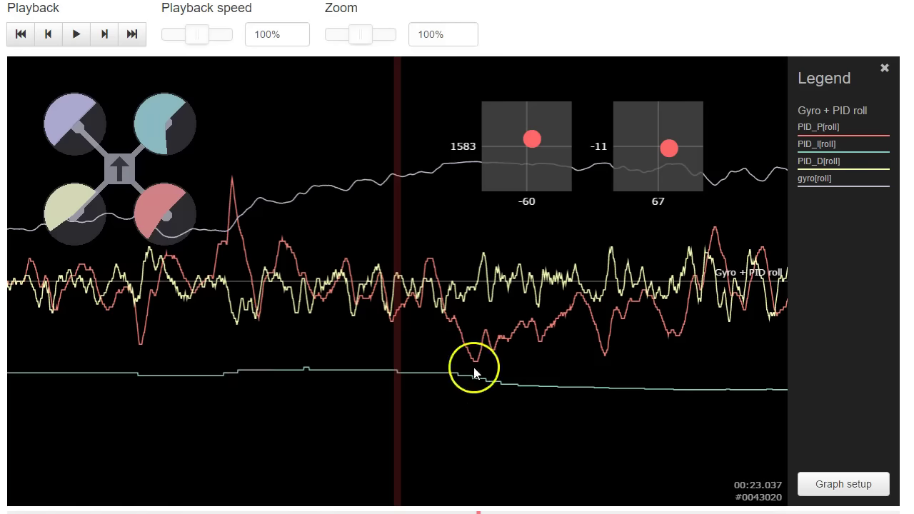
{"action": "left_click_drag", "start_coordinate": [474, 372], "coordinate": [241, 364]}
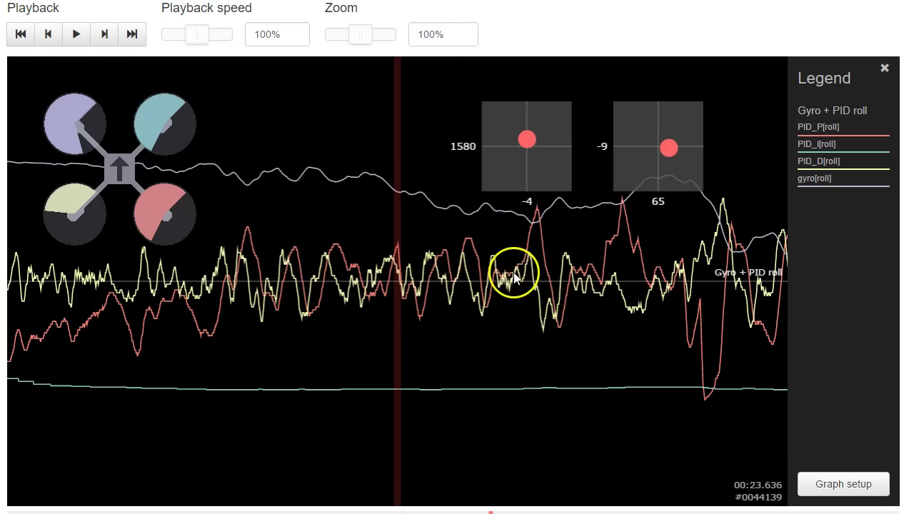
Pan the roll traces forward from 23.8 seconds to 00:30.868.
{"action": "left_click_drag", "start_coordinate": [524, 284], "coordinate": [433, 289]}
{"action": "left_click_drag", "start_coordinate": [623, 286], "coordinate": [531, 262]}
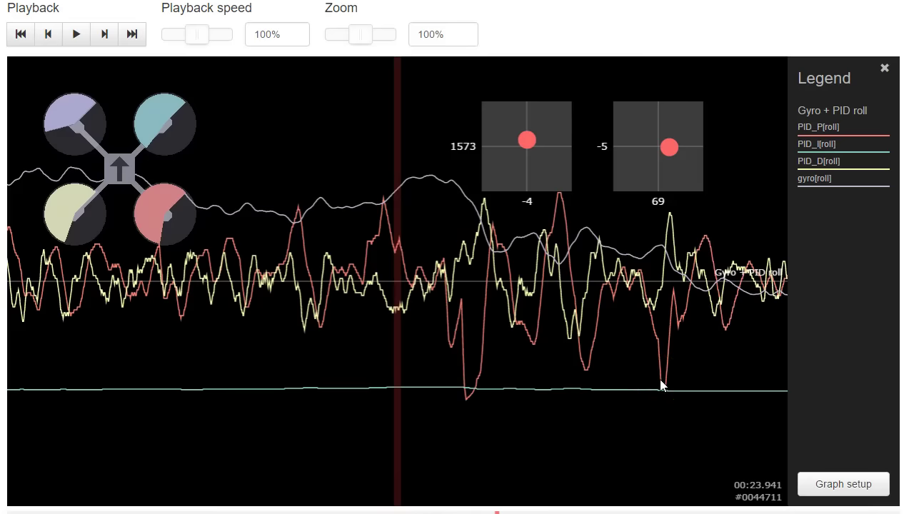
{"action": "left_click_drag", "start_coordinate": [660, 379], "coordinate": [554, 395]}
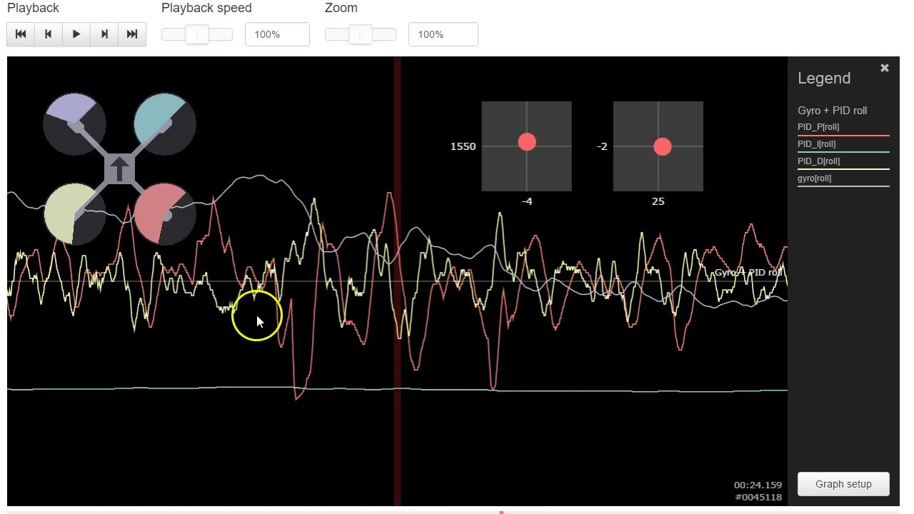
{"action": "left_click_drag", "start_coordinate": [673, 372], "coordinate": [24, 398]}
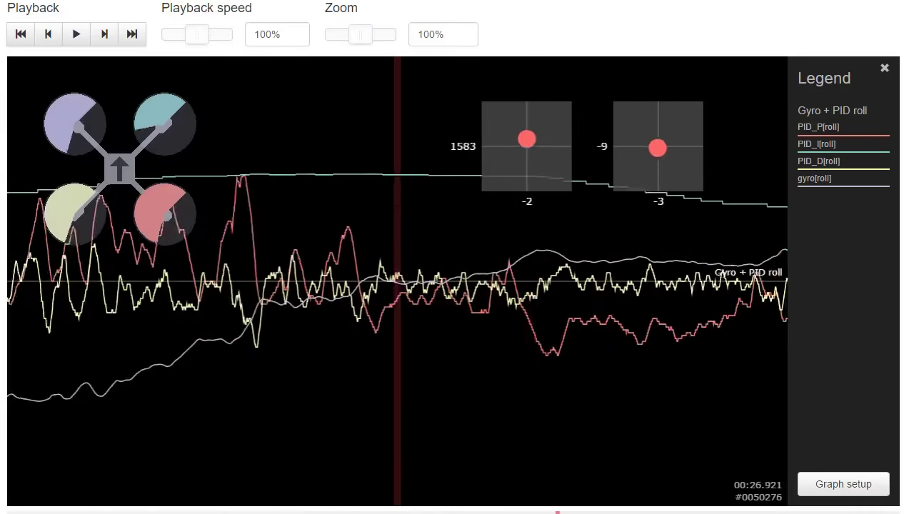
{"action": "left_click_drag", "start_coordinate": [568, 362], "coordinate": [5, 425]}
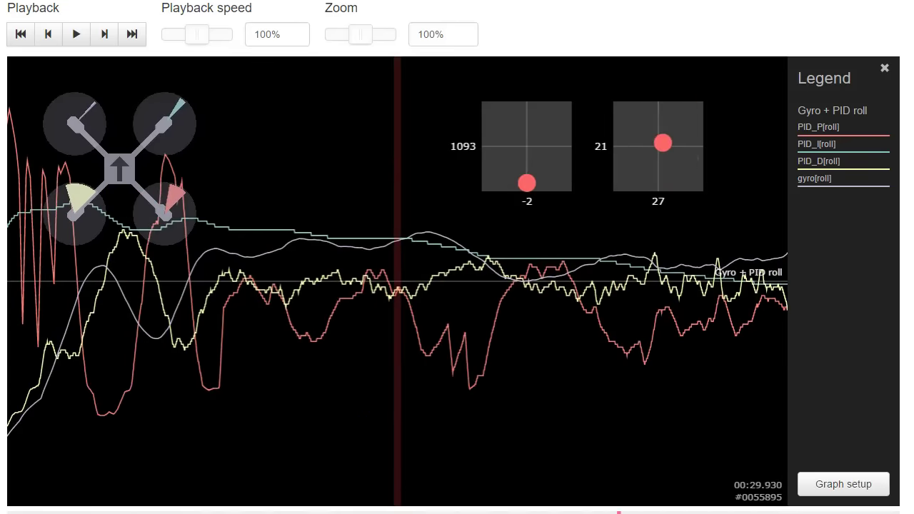
{"action": "left_click_drag", "start_coordinate": [534, 377], "coordinate": [174, 376]}
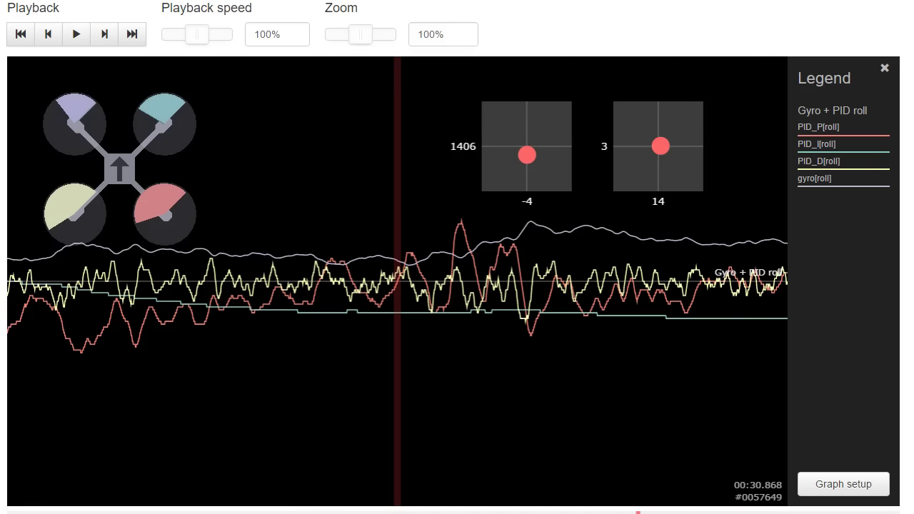
Switch to the RC Groups post and scroll to its '# dump profile' PID settings.
{"action": "key", "text": "alt+Tab"}
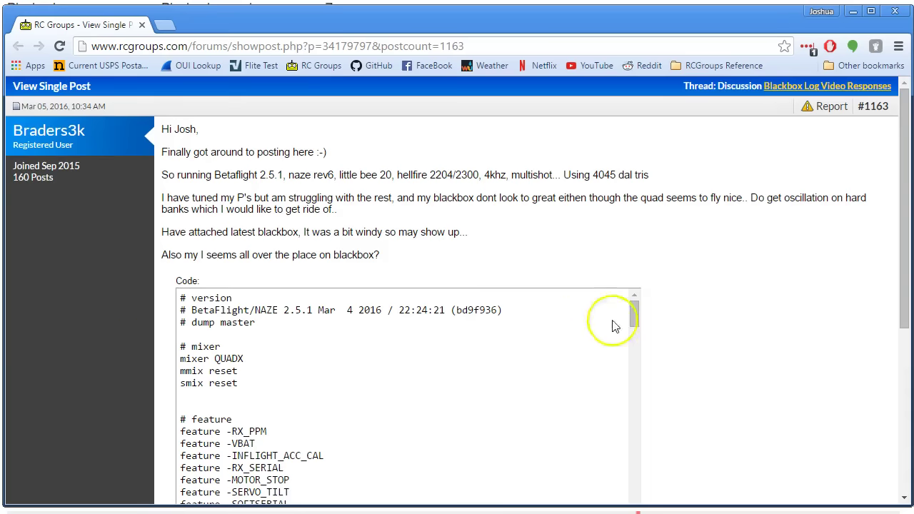
{"action": "scroll", "coordinate": [657, 315], "scroll_direction": "down", "scroll_amount": 5}
{"action": "scroll", "coordinate": [452, 274], "scroll_direction": "down", "scroll_amount": 12}
{"action": "scroll", "coordinate": [452, 274], "scroll_direction": "down", "scroll_amount": 20}
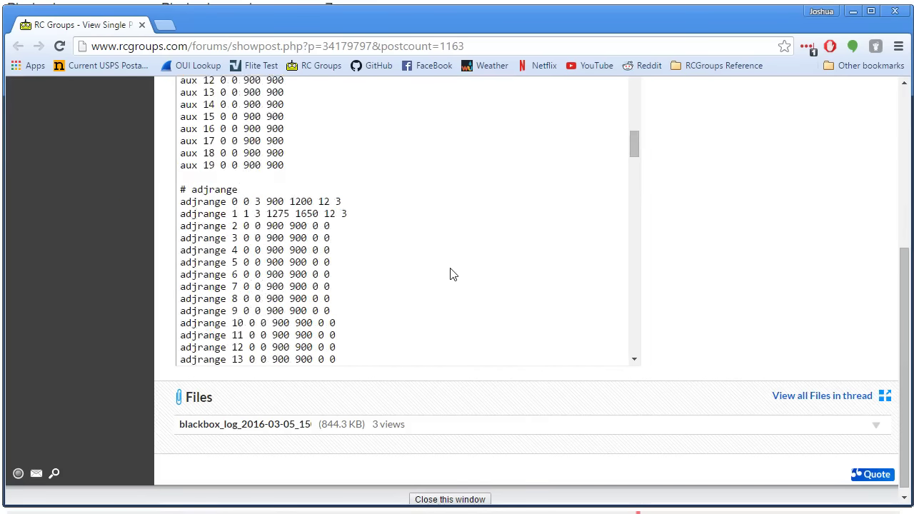
{"action": "scroll", "coordinate": [451, 273], "scroll_direction": "down", "scroll_amount": 18}
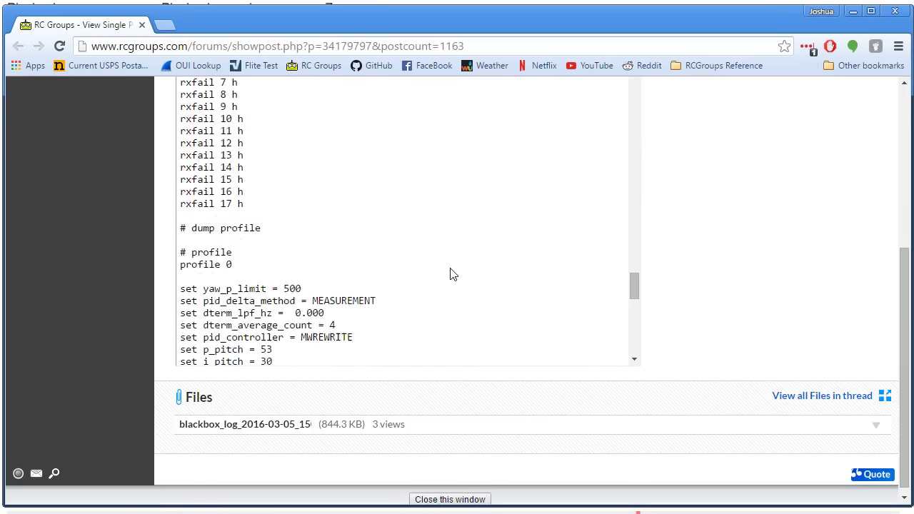
{"action": "scroll", "coordinate": [388, 236], "scroll_direction": "up", "scroll_amount": 7}
{"action": "left_click", "coordinate": [388, 235]}
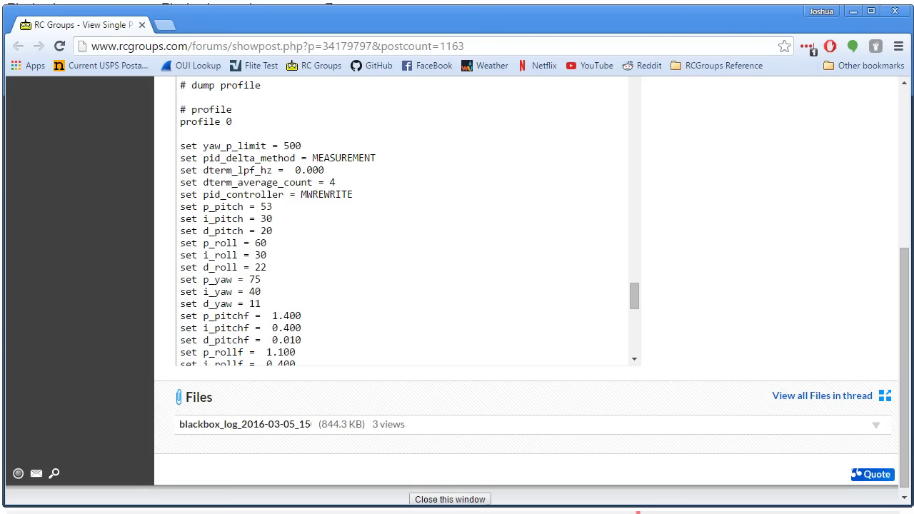
Swap the roll fields for the Gyro + PID pitch preset (PID_P, PID_I, PID_D, gyro pitch) and save.
{"action": "left_click", "coordinate": [139, 496]}
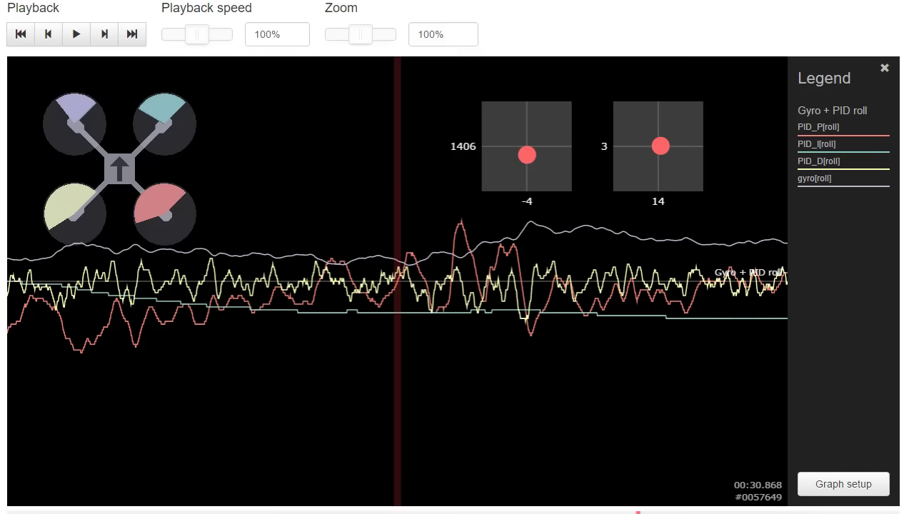
{"action": "left_click", "coordinate": [565, 474]}
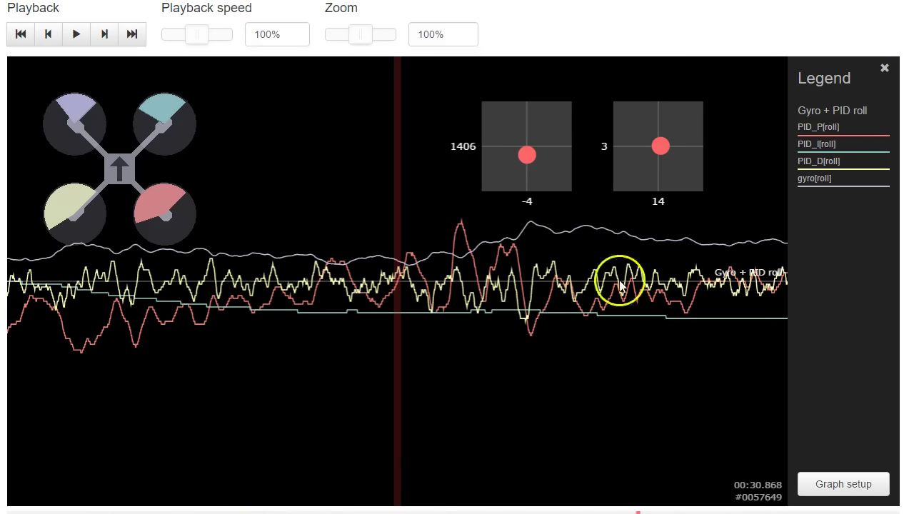
{"action": "left_click", "coordinate": [821, 486]}
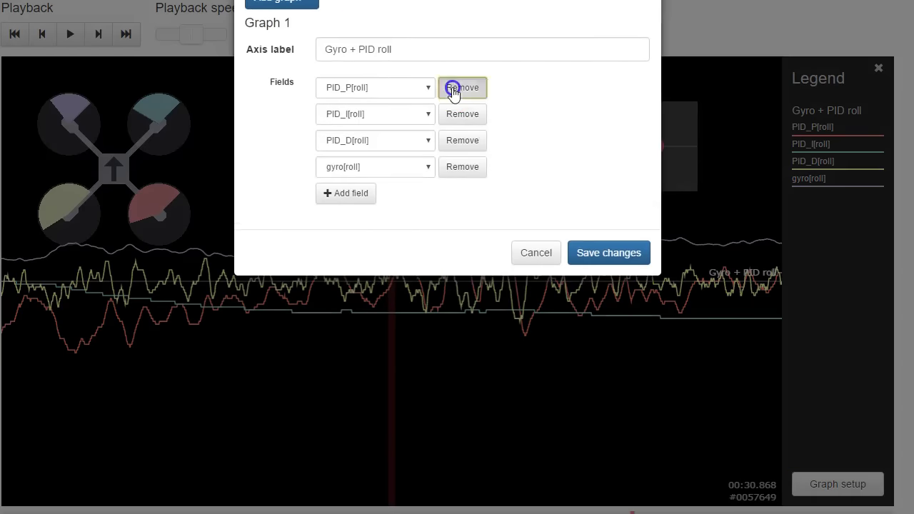
{"action": "left_click", "coordinate": [454, 89]}
{"action": "left_click", "coordinate": [454, 88]}
{"action": "left_click", "coordinate": [454, 88]}
{"action": "left_click", "coordinate": [455, 88]}
{"action": "left_click", "coordinate": [303, 12]}
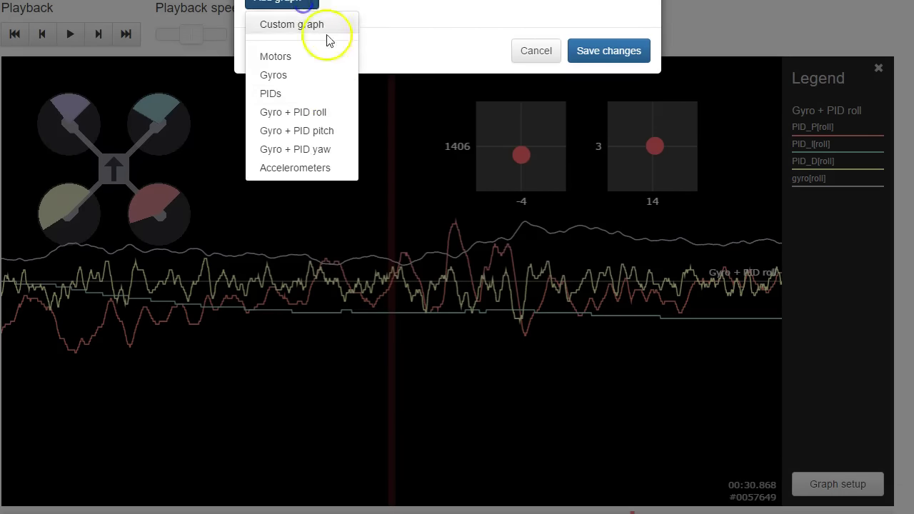
{"action": "left_click", "coordinate": [314, 130]}
{"action": "left_click", "coordinate": [609, 253]}
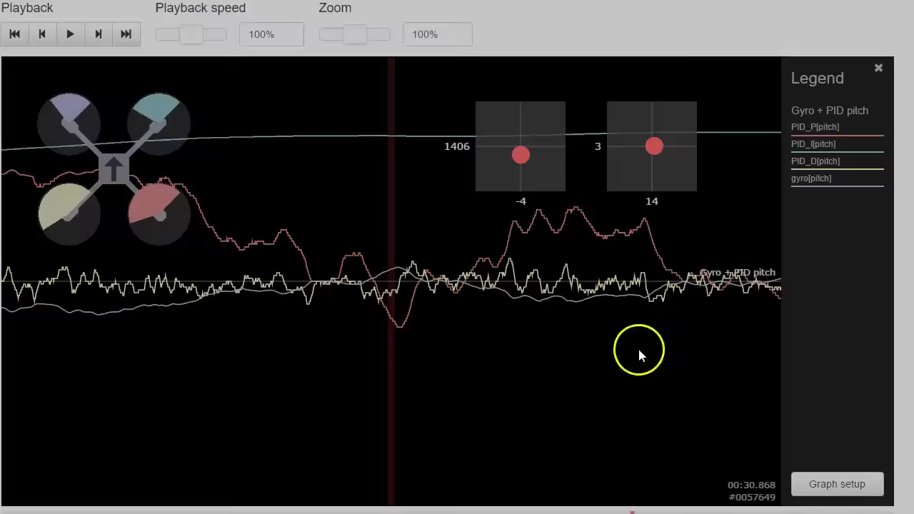
{"action": "scroll", "coordinate": [639, 350], "scroll_direction": "up", "scroll_amount": 5}
Pan the pitch traces back from about 00:30 to about 00:22.
{"action": "scroll", "coordinate": [638, 351], "scroll_direction": "up", "scroll_amount": 6}
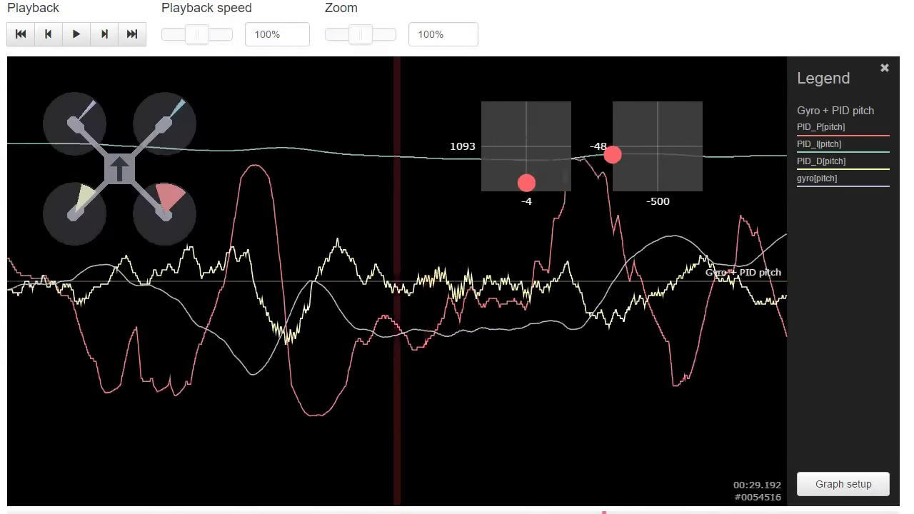
{"action": "left_click", "coordinate": [751, 353]}
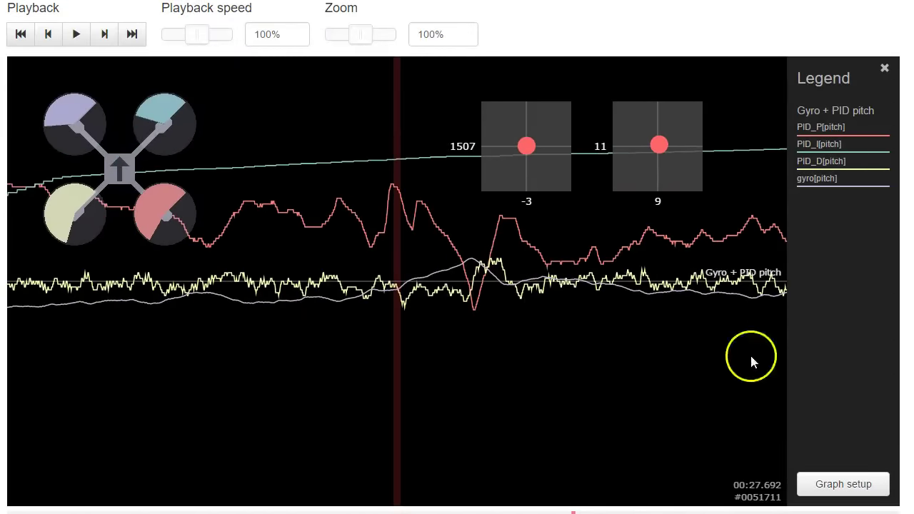
{"action": "scroll", "coordinate": [79, 304], "scroll_direction": "up", "scroll_amount": 1}
{"action": "left_click", "coordinate": [275, 288]}
{"action": "left_click_drag", "start_coordinate": [275, 288], "coordinate": [801, 326]}
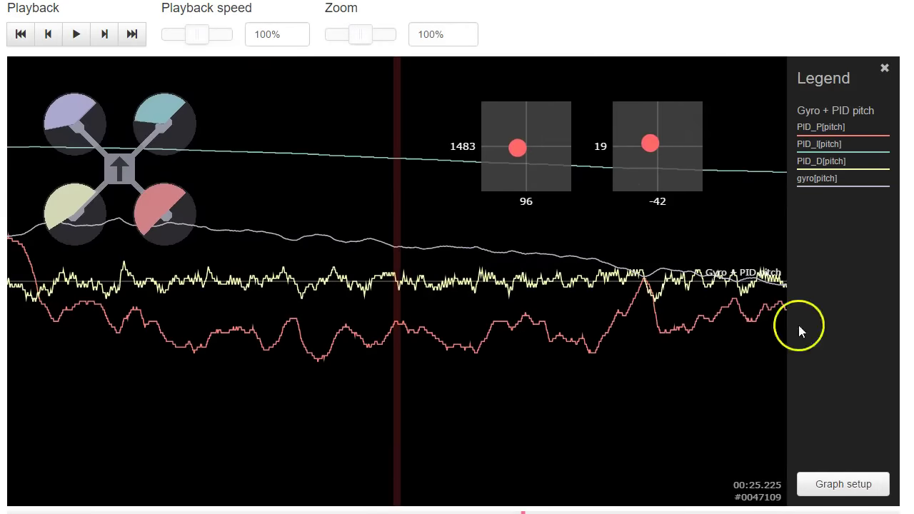
{"action": "left_click_drag", "start_coordinate": [338, 279], "coordinate": [801, 341]}
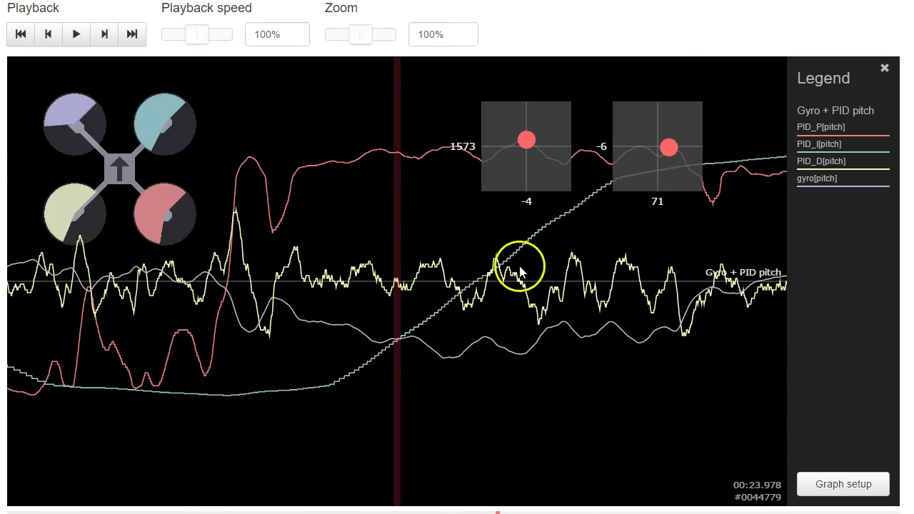
{"action": "left_click_drag", "start_coordinate": [499, 305], "coordinate": [913, 328]}
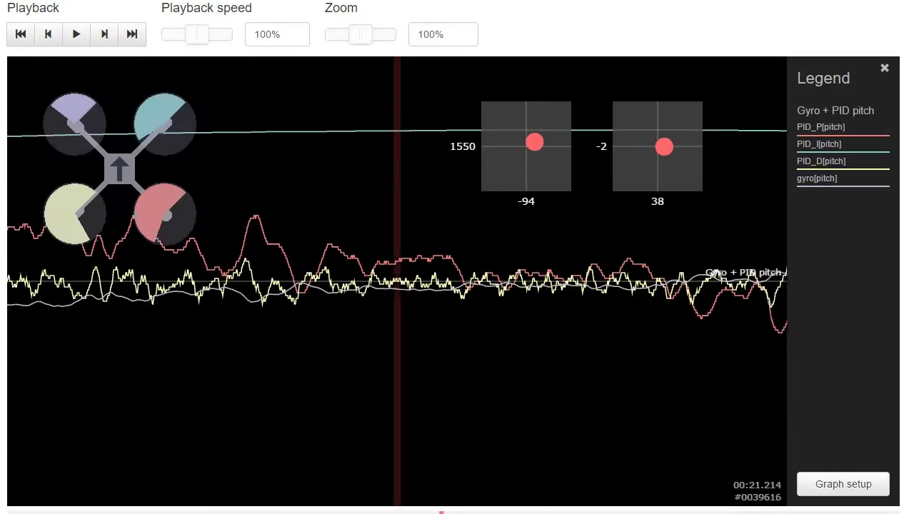
Continue panning the pitch traces back through 00:18 and 00:13 to 00:12.410.
{"action": "left_click", "coordinate": [296, 320]}
{"action": "left_click_drag", "start_coordinate": [295, 320], "coordinate": [913, 402]}
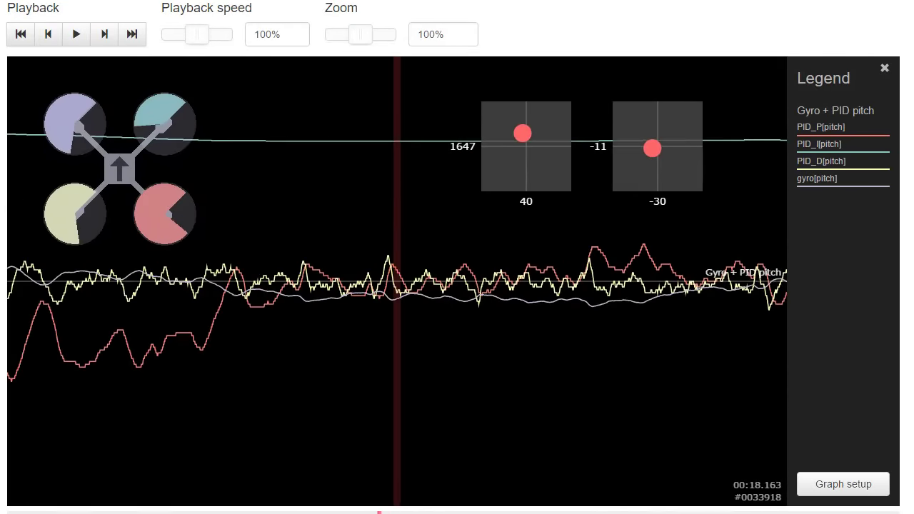
{"action": "left_click_drag", "start_coordinate": [153, 413], "coordinate": [543, 400]}
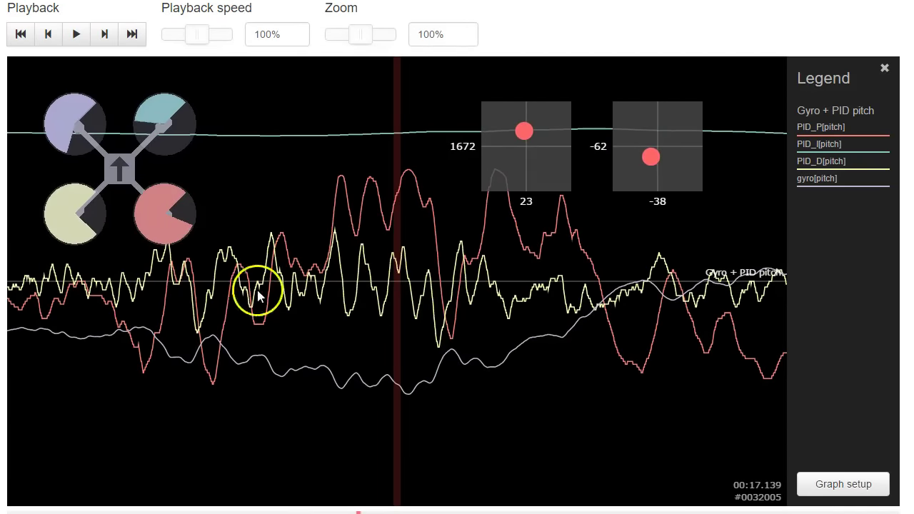
{"action": "left_click_drag", "start_coordinate": [433, 251], "coordinate": [913, 275]}
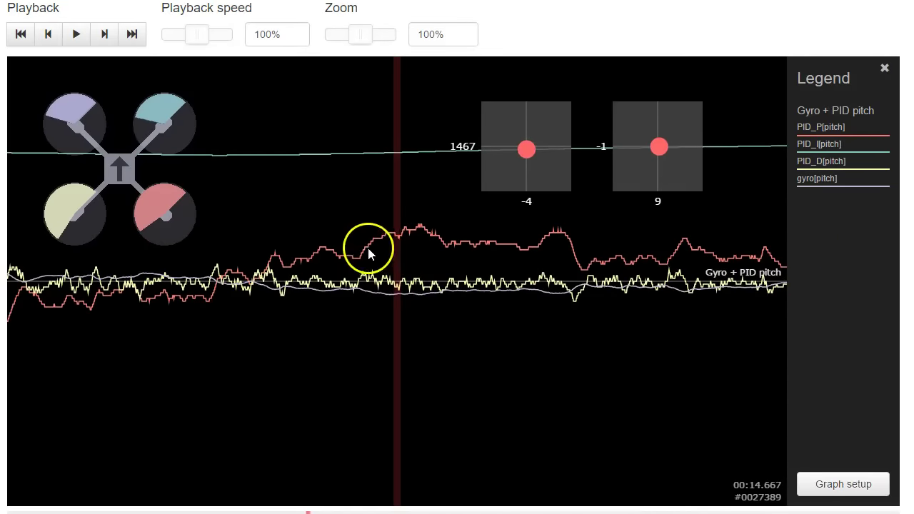
{"action": "left_click_drag", "start_coordinate": [415, 353], "coordinate": [672, 359]}
{"action": "left_click_drag", "start_coordinate": [330, 304], "coordinate": [557, 325]}
{"action": "left_click_drag", "start_coordinate": [271, 349], "coordinate": [529, 336]}
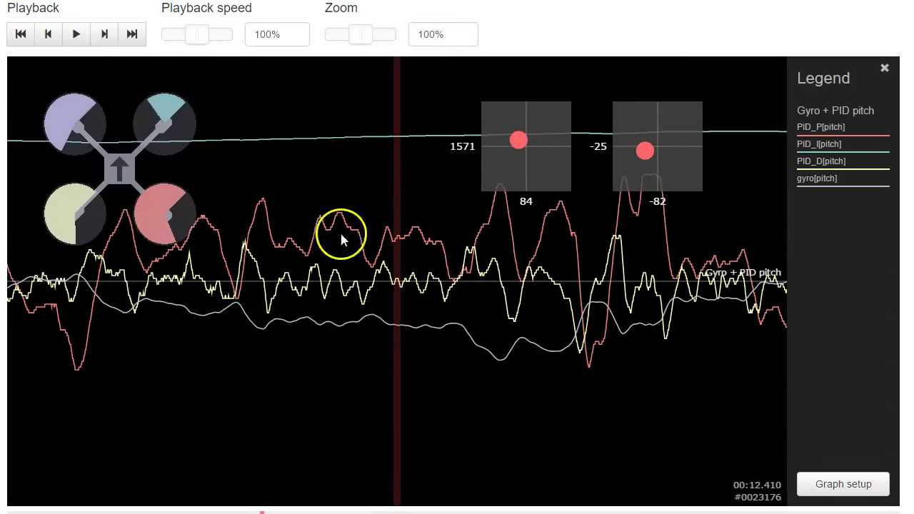
Pan the pitch traces forward from about 00:11.5 to about 00:21.5.
{"action": "left_click_drag", "start_coordinate": [250, 362], "coordinate": [4, 307]}
{"action": "left_click_drag", "start_coordinate": [679, 304], "coordinate": [279, 294]}
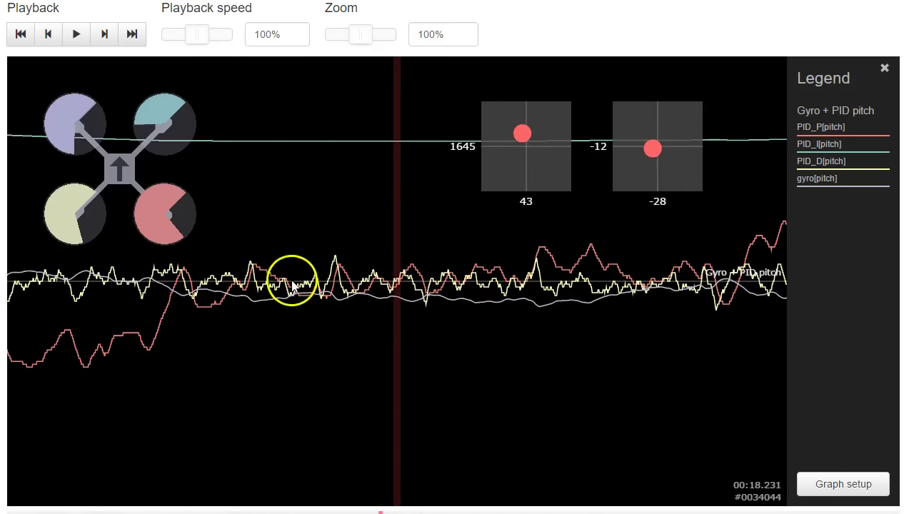
{"action": "left_click_drag", "start_coordinate": [548, 289], "coordinate": [224, 290]}
{"action": "left_click_drag", "start_coordinate": [464, 305], "coordinate": [7, 300]}
Play, pause and scrub the log from 00:21.5 forward to 00:35.434.
{"action": "left_click", "coordinate": [137, 296]}
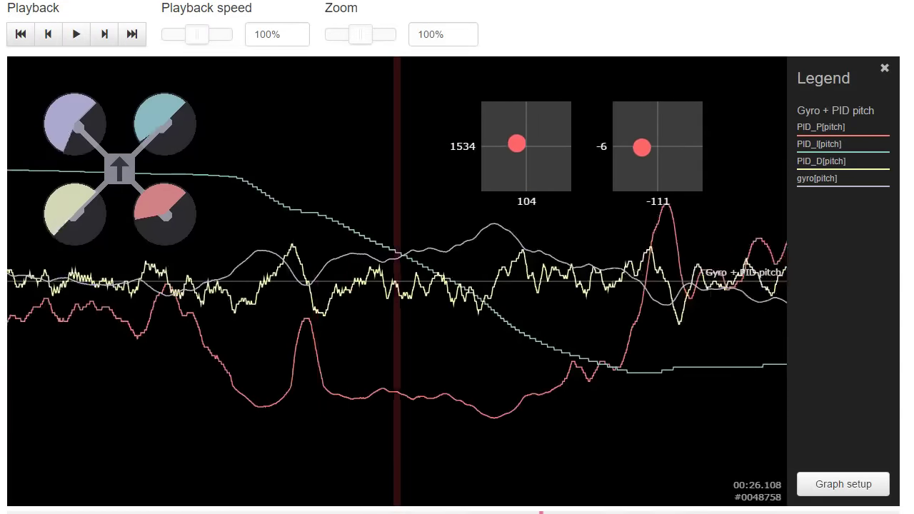
{"action": "left_click_drag", "start_coordinate": [390, 394], "coordinate": [172, 336]}
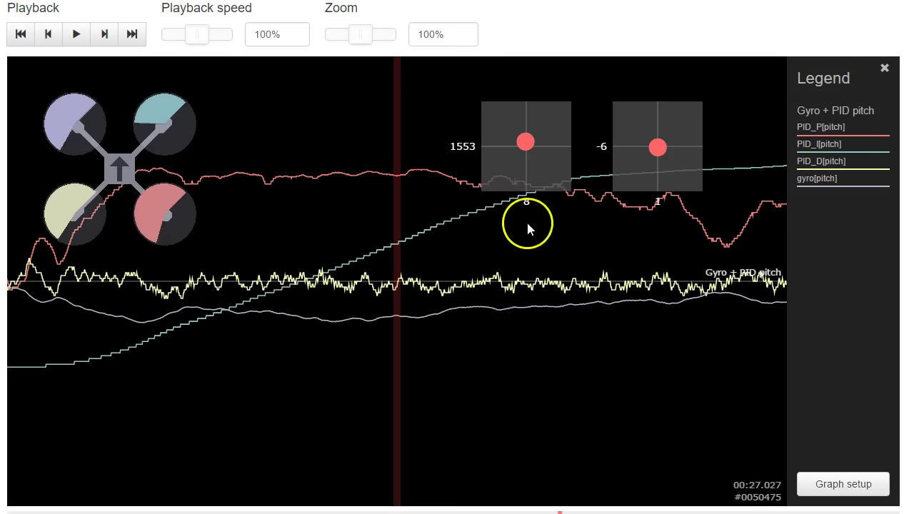
{"action": "left_click", "coordinate": [459, 254]}
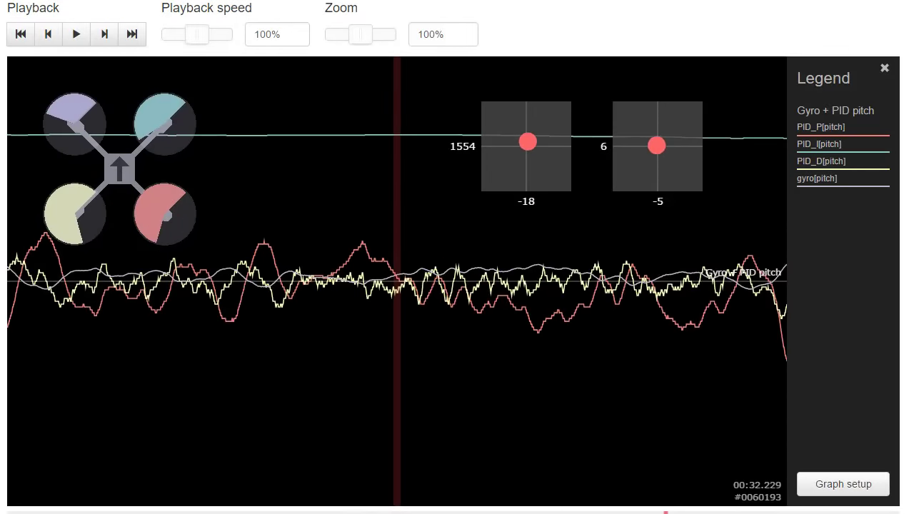
{"action": "left_click", "coordinate": [99, 310]}
{"action": "left_click", "coordinate": [484, 321]}
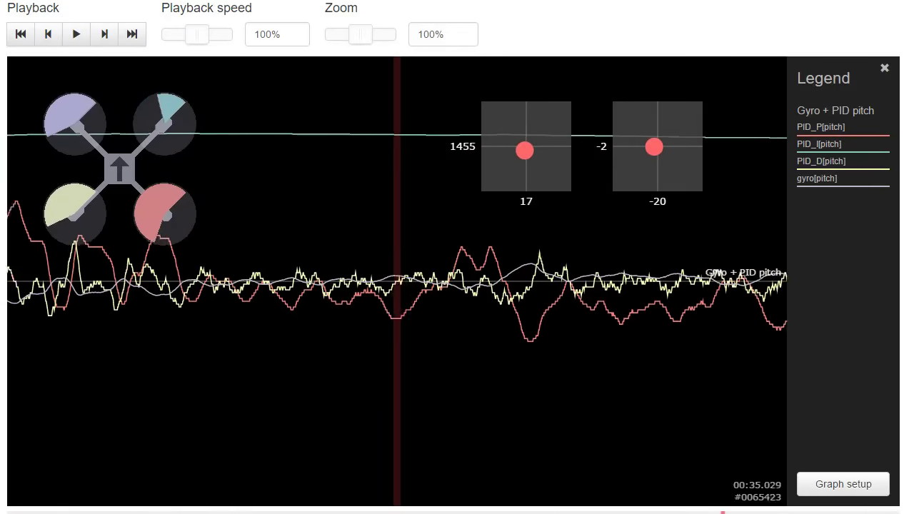
{"action": "left_click_drag", "start_coordinate": [556, 367], "coordinate": [385, 323]}
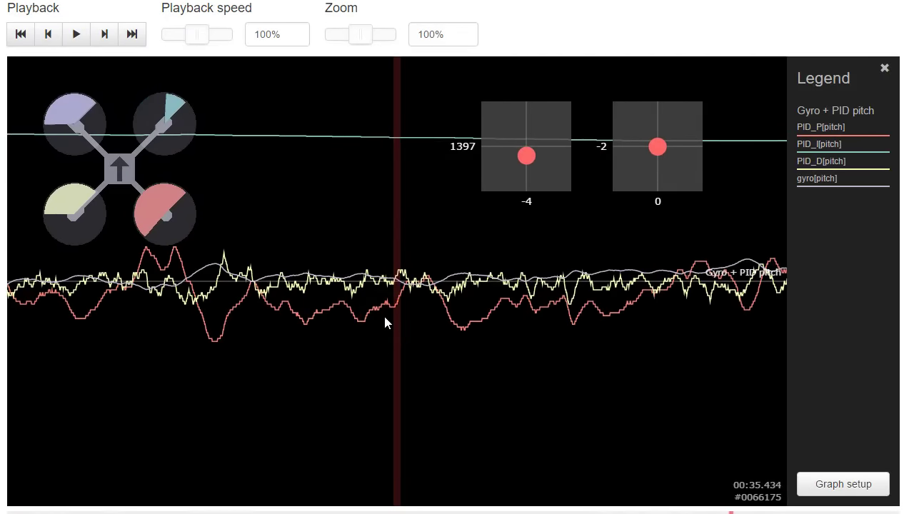
{"action": "left_click_drag", "start_coordinate": [402, 265], "coordinate": [810, 486]}
Replace the pitch graph's PID_P, PID_I, PID_D and gyro fields with the Gyro + PID yaw preset.
{"action": "left_click", "coordinate": [810, 485]}
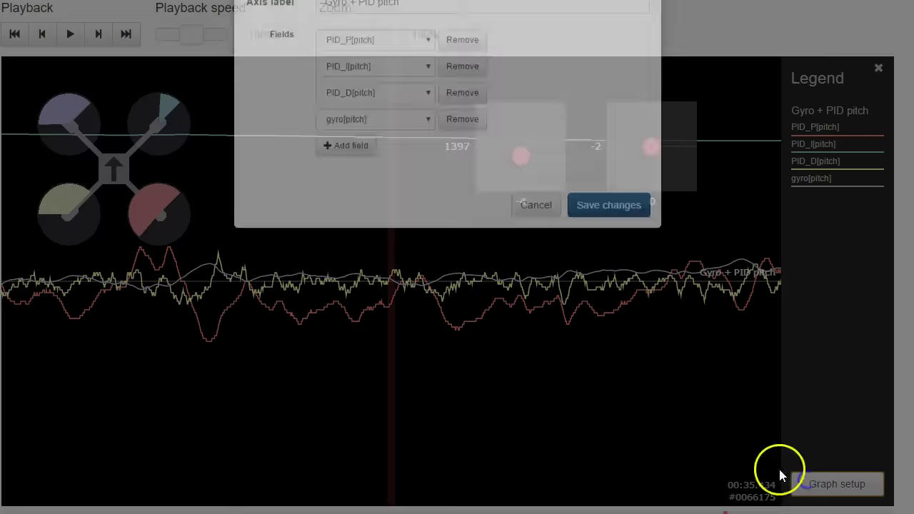
{"action": "left_click", "coordinate": [457, 86]}
{"action": "left_click", "coordinate": [458, 86]}
{"action": "left_click", "coordinate": [458, 86]}
{"action": "left_click", "coordinate": [458, 87]}
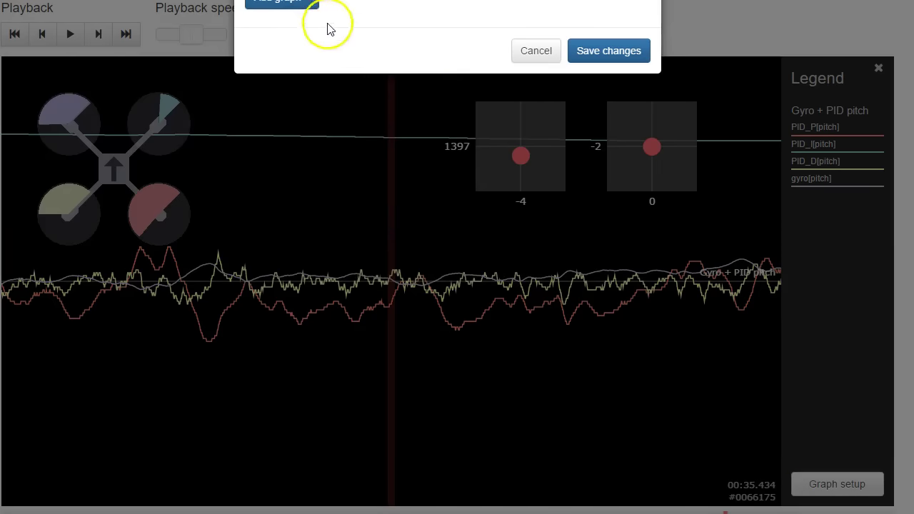
{"action": "left_click", "coordinate": [310, 7]}
{"action": "left_click", "coordinate": [317, 147]}
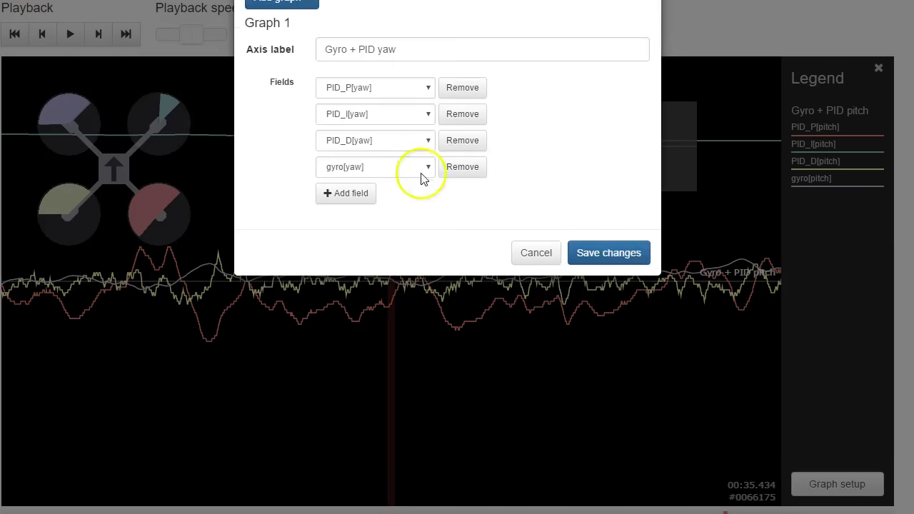
{"action": "left_click", "coordinate": [627, 255]}
Scrub the yaw traces back from about 00:34 to around 00:26.
{"action": "left_click_drag", "start_coordinate": [453, 379], "coordinate": [879, 365]}
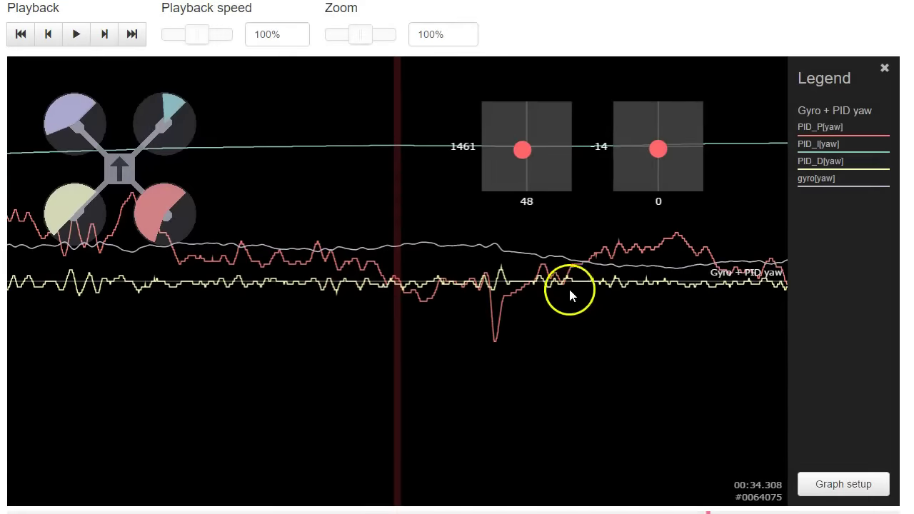
{"action": "left_click_drag", "start_coordinate": [160, 286], "coordinate": [806, 290]}
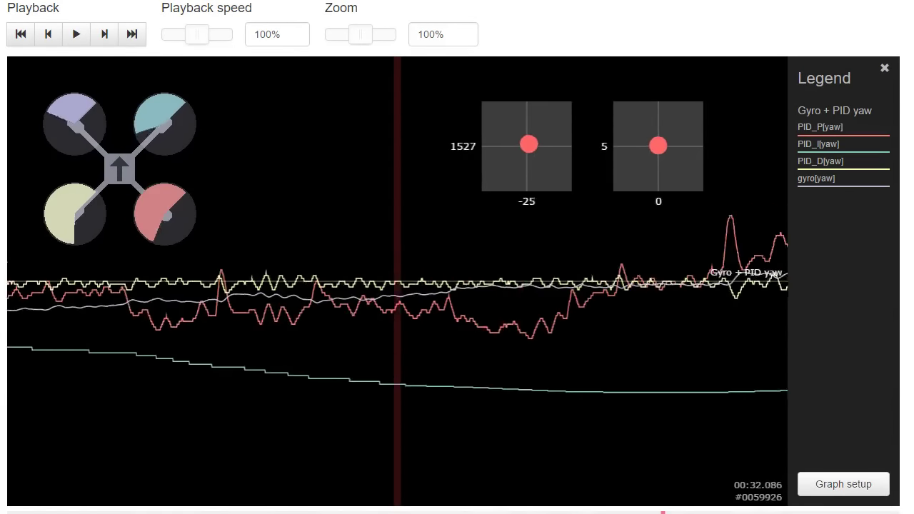
{"action": "left_click_drag", "start_coordinate": [214, 286], "coordinate": [705, 286]}
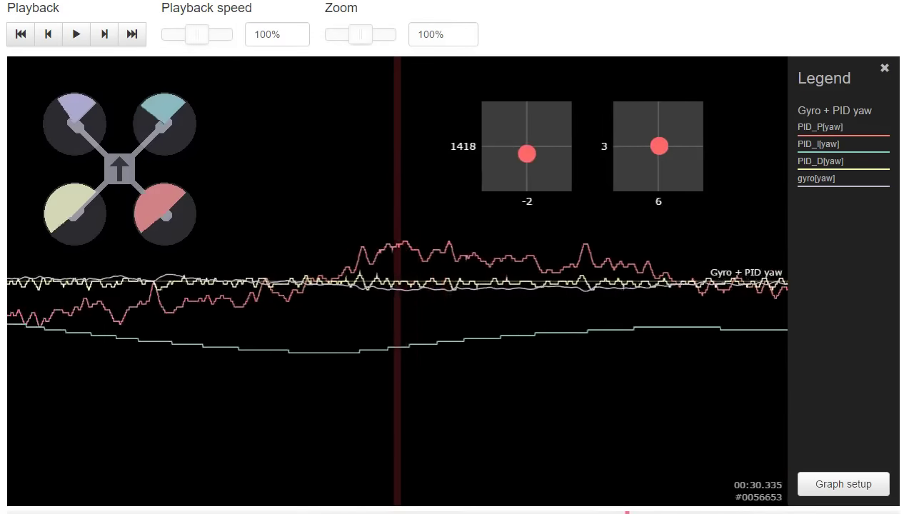
{"action": "left_click", "coordinate": [565, 347]}
{"action": "left_click_drag", "start_coordinate": [212, 361], "coordinate": [695, 371]}
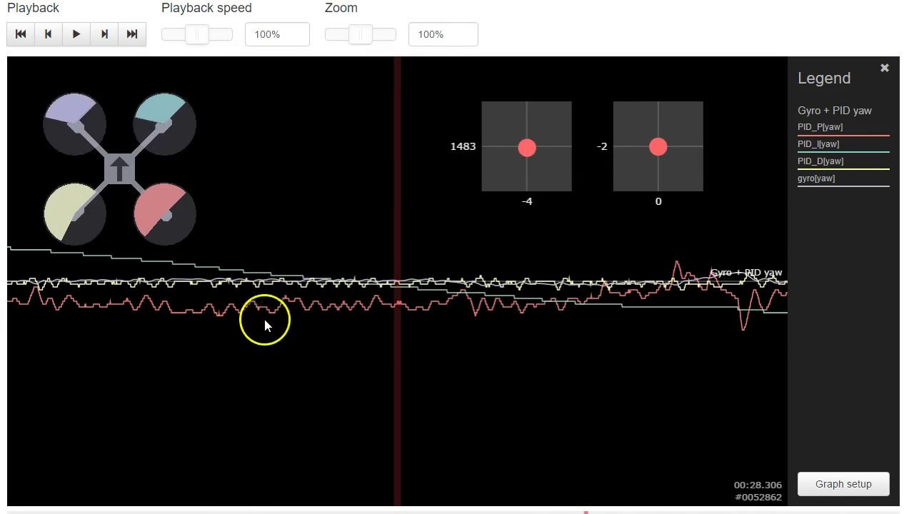
{"action": "left_click_drag", "start_coordinate": [265, 325], "coordinate": [688, 388]}
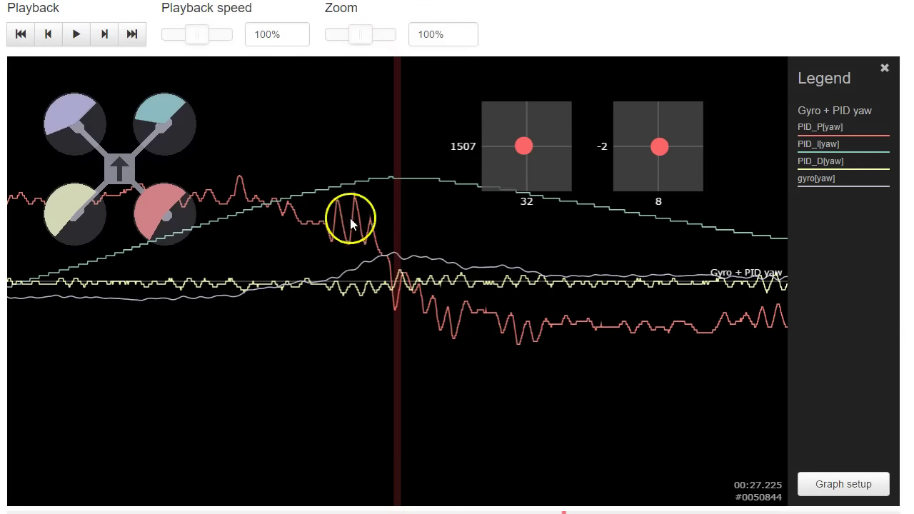
{"action": "left_click_drag", "start_coordinate": [349, 219], "coordinate": [913, 271]}
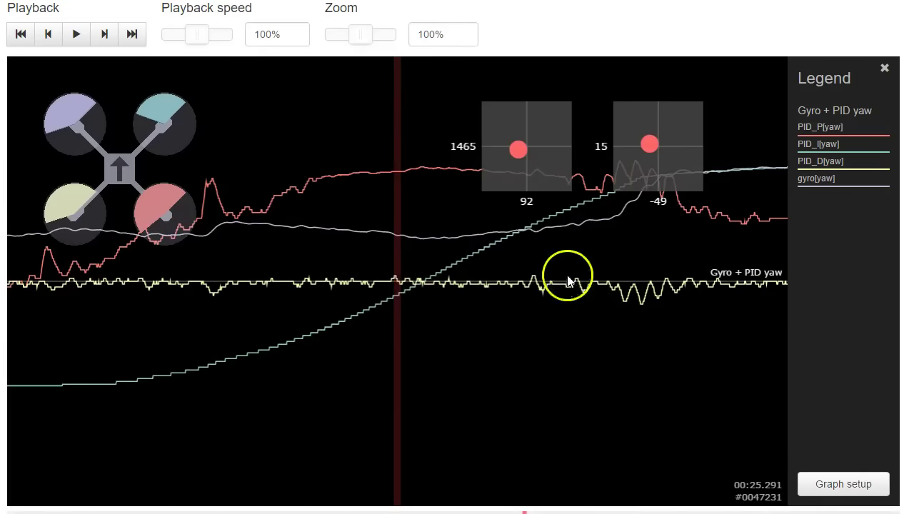
{"action": "left_click_drag", "start_coordinate": [376, 319], "coordinate": [740, 304]}
Scrub the yaw traces forward to about 00:32.368.
{"action": "left_click_drag", "start_coordinate": [456, 350], "coordinate": [0, 357]}
{"action": "left_click_drag", "start_coordinate": [645, 367], "coordinate": [75, 343]}
{"action": "left_click_drag", "start_coordinate": [500, 418], "coordinate": [124, 374]}
{"action": "left_click_drag", "start_coordinate": [214, 419], "coordinate": [61, 510]}
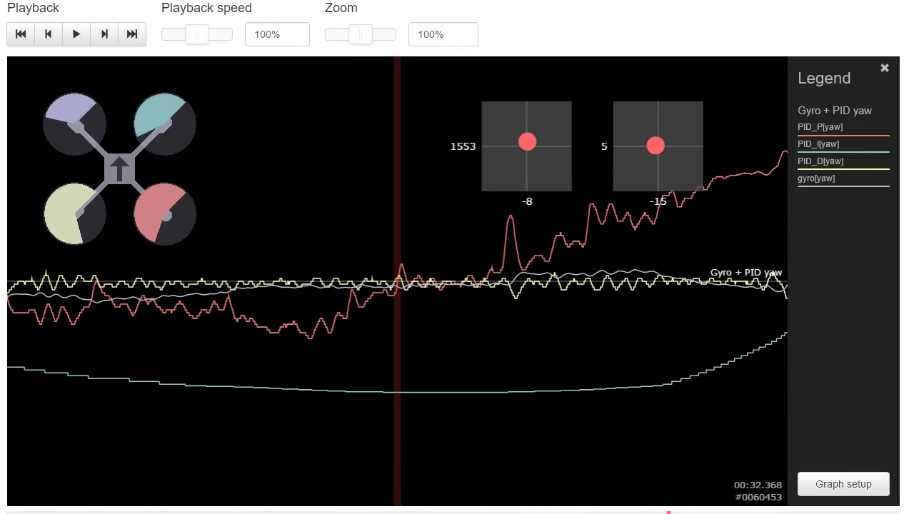
{"action": "key", "text": "alt+Tab"}
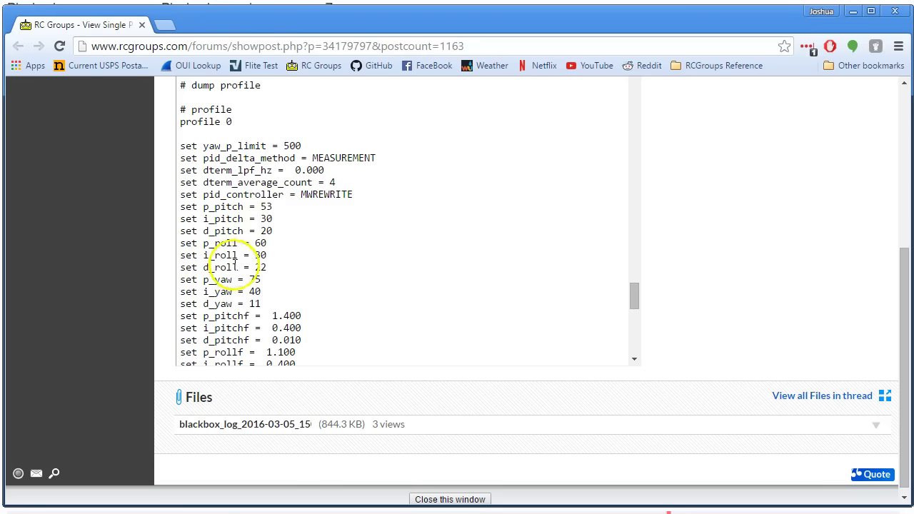
{"action": "left_click_drag", "start_coordinate": [238, 279], "coordinate": [261, 280]}
{"action": "left_click", "coordinate": [283, 315]}
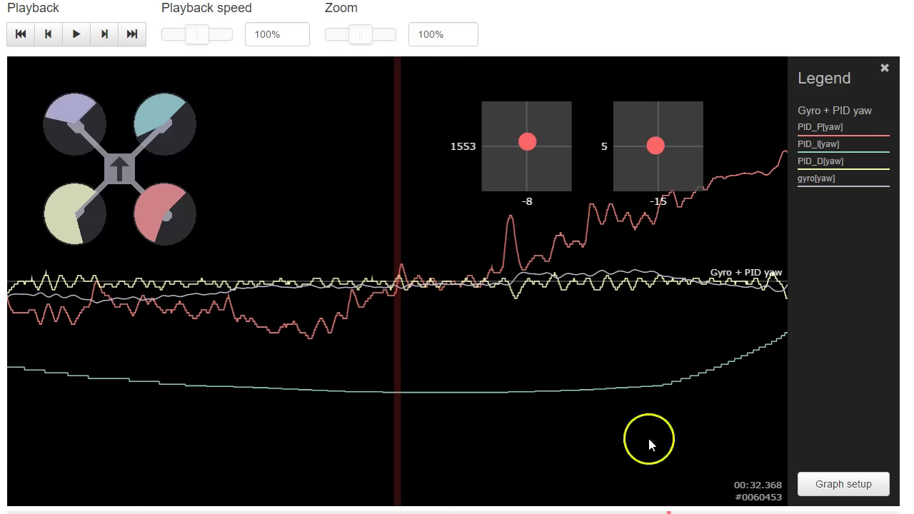
Remove the four yaw fields and switch the graph to the Gyro + PID roll preset.
{"action": "left_click", "coordinate": [822, 484]}
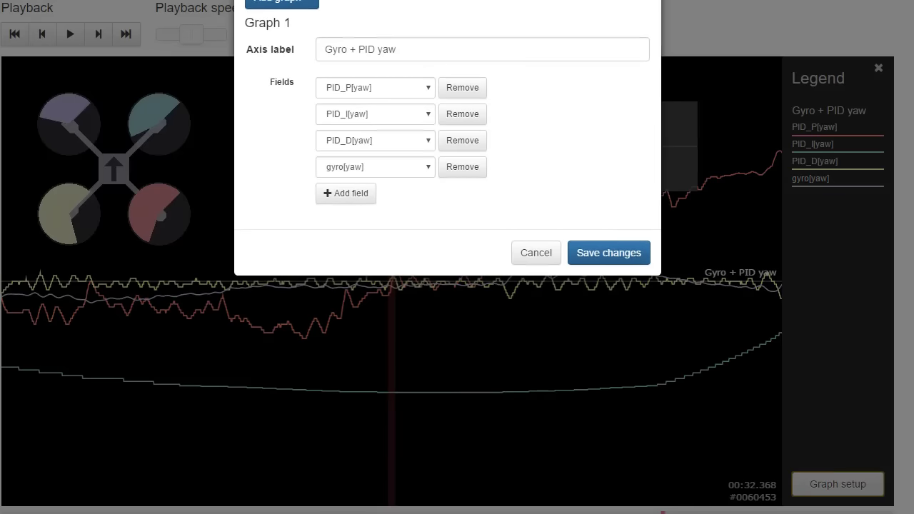
{"action": "left_click", "coordinate": [463, 87]}
{"action": "left_click", "coordinate": [463, 87]}
{"action": "left_click", "coordinate": [465, 87]}
{"action": "left_click", "coordinate": [465, 87]}
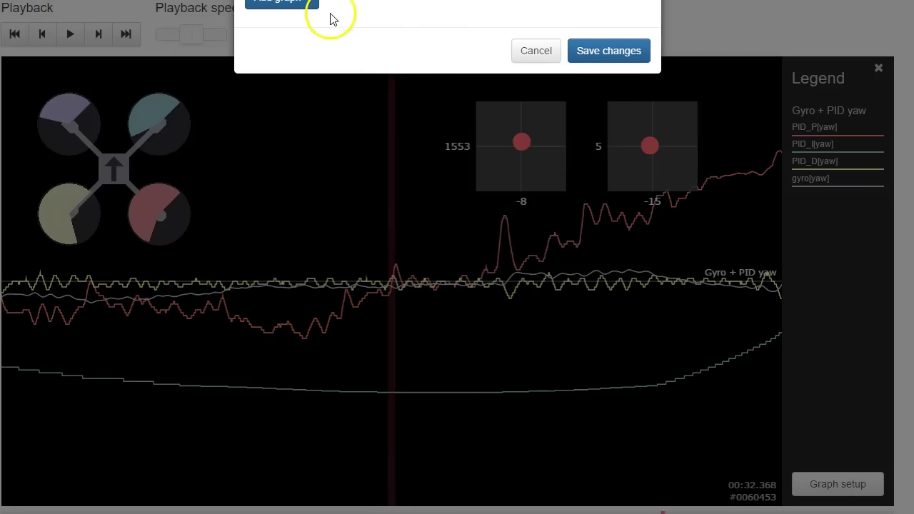
{"action": "left_click", "coordinate": [310, 7]}
{"action": "left_click", "coordinate": [301, 122]}
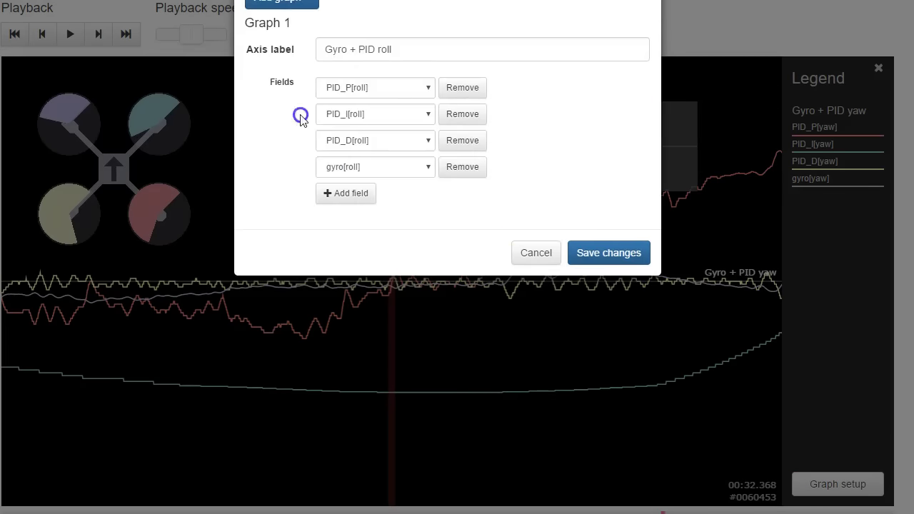
{"action": "left_click", "coordinate": [589, 245]}
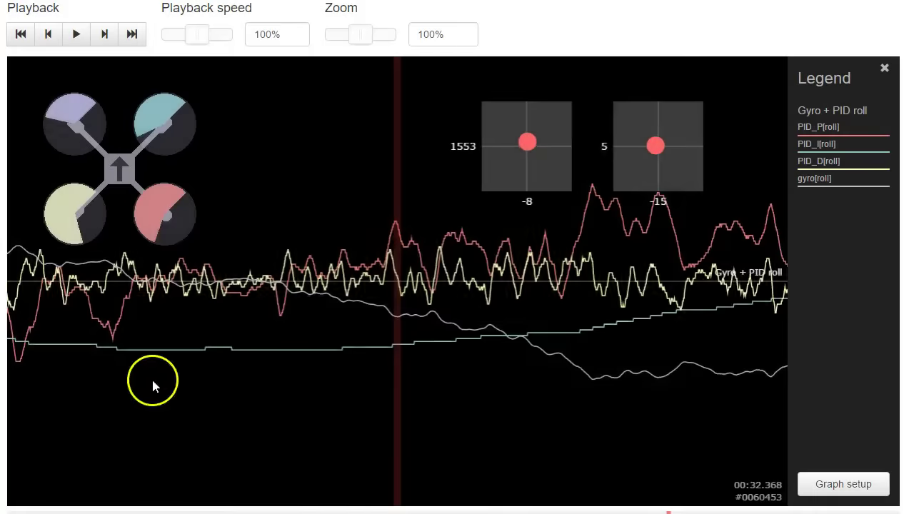
Seek the roll traces to 00:29.6 and play, pause and resume the log there.
{"action": "left_click_drag", "start_coordinate": [151, 377], "coordinate": [893, 450]}
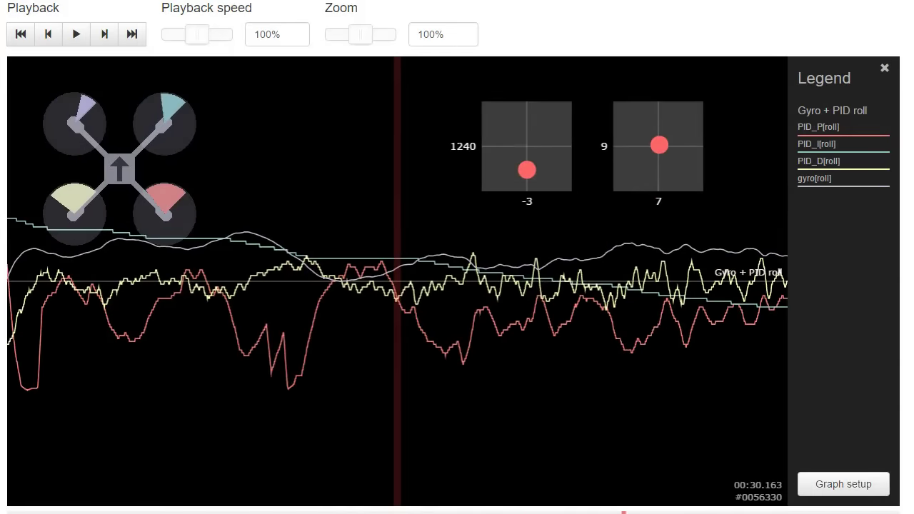
{"action": "left_click_drag", "start_coordinate": [195, 235], "coordinate": [336, 316]}
{"action": "left_click", "coordinate": [417, 328]}
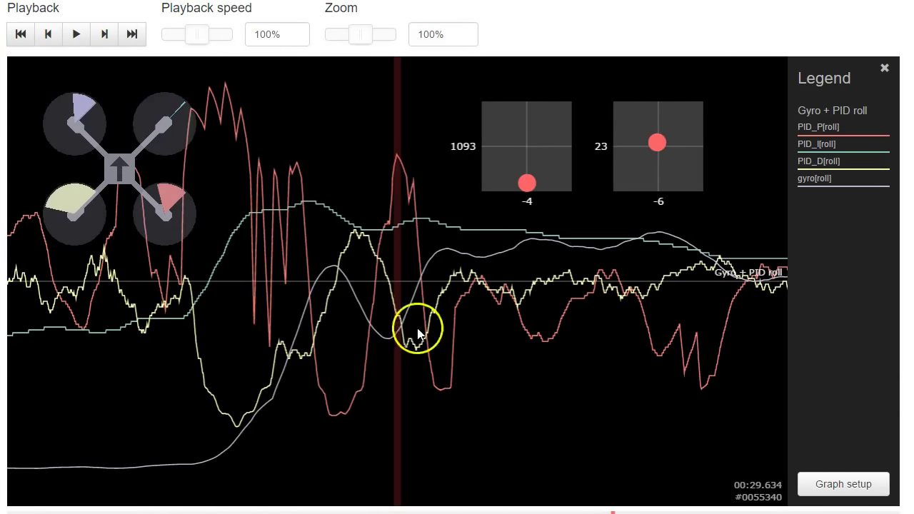
{"action": "left_click", "coordinate": [105, 304]}
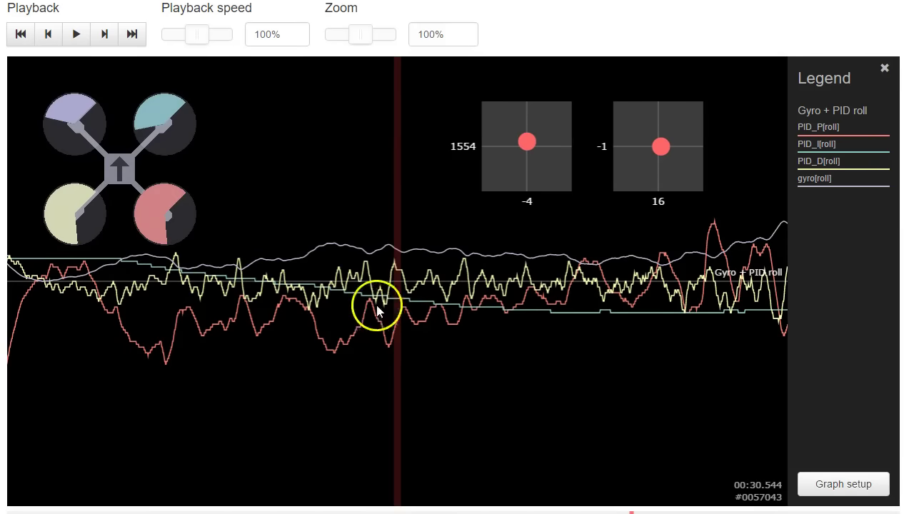
{"action": "left_click", "coordinate": [530, 328]}
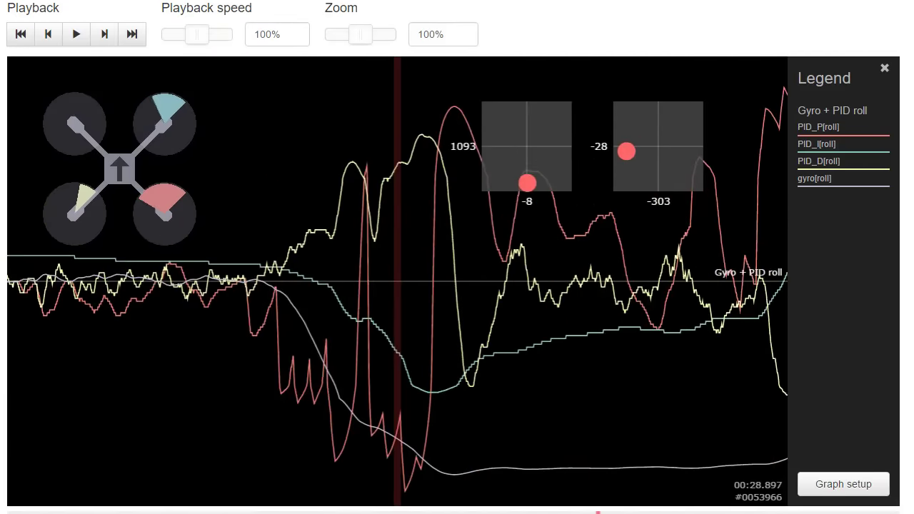
Scrub the roll traces around 00:29, then move back to about 00:27.159.
{"action": "left_click_drag", "start_coordinate": [729, 392], "coordinate": [653, 398]}
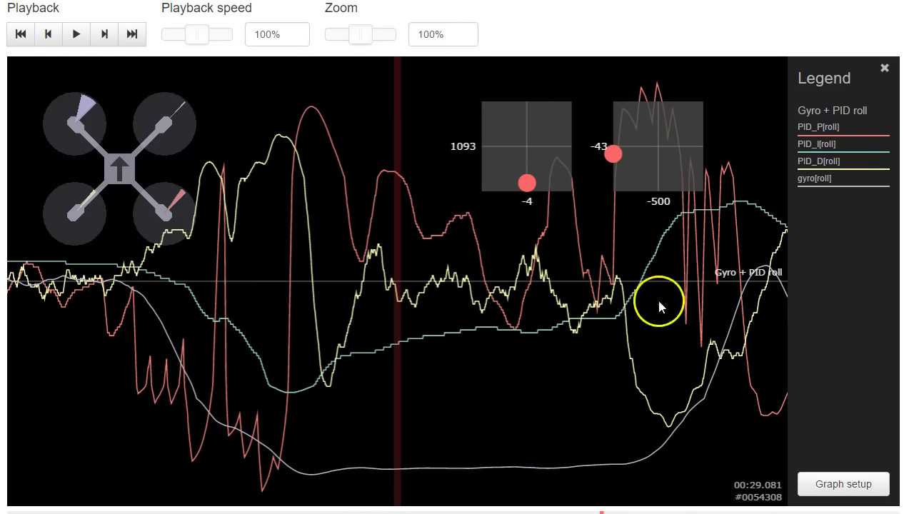
{"action": "left_click_drag", "start_coordinate": [671, 321], "coordinate": [636, 343]}
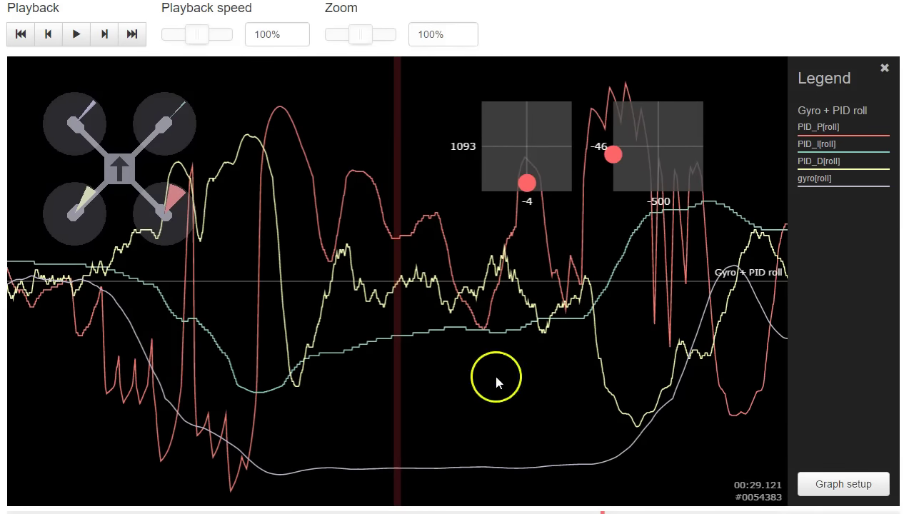
{"action": "left_click_drag", "start_coordinate": [496, 378], "coordinate": [478, 377]}
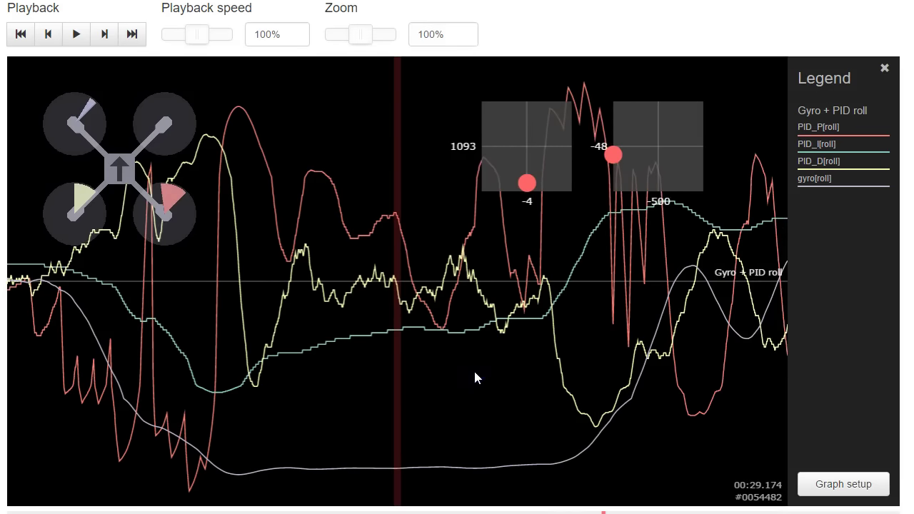
{"action": "left_click", "coordinate": [471, 383]}
{"action": "left_click_drag", "start_coordinate": [314, 426], "coordinate": [893, 429]}
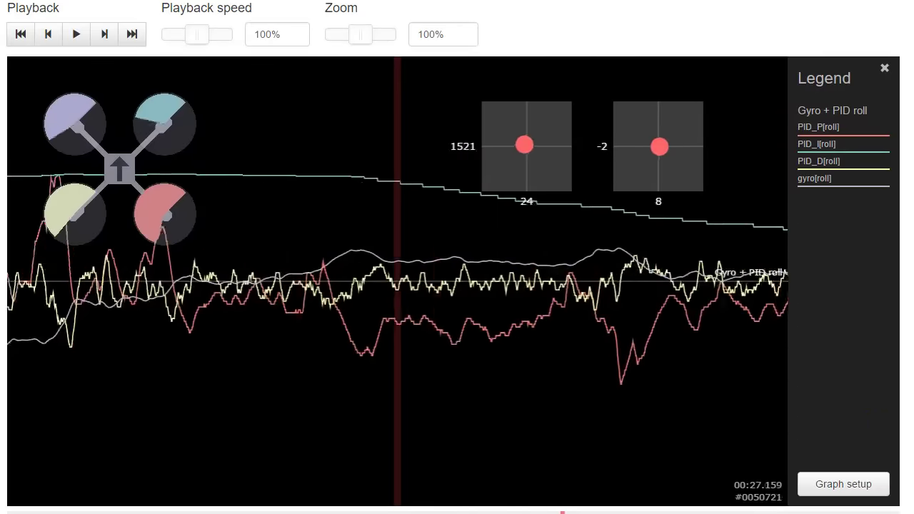
Step the roll traces back to 00:24.125 with the Left arrow key.
{"action": "key", "text": "Left"}
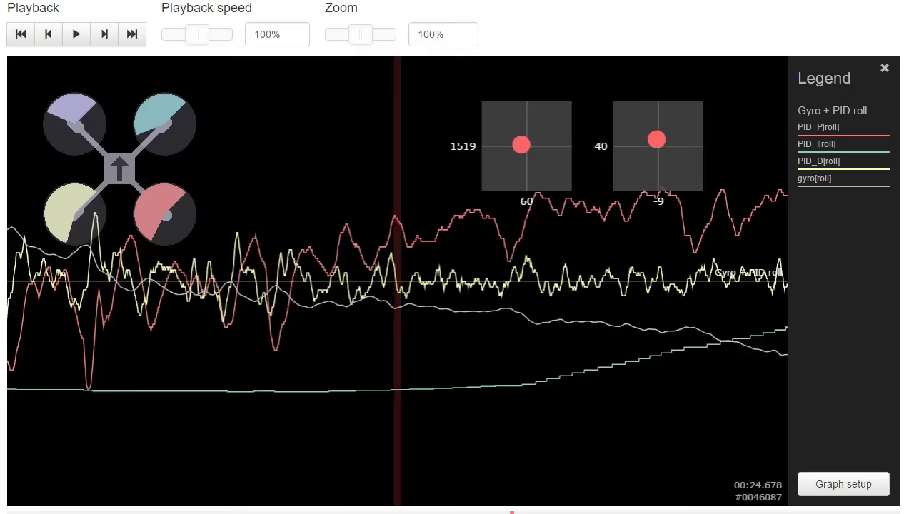
{"action": "key", "text": "Left"}
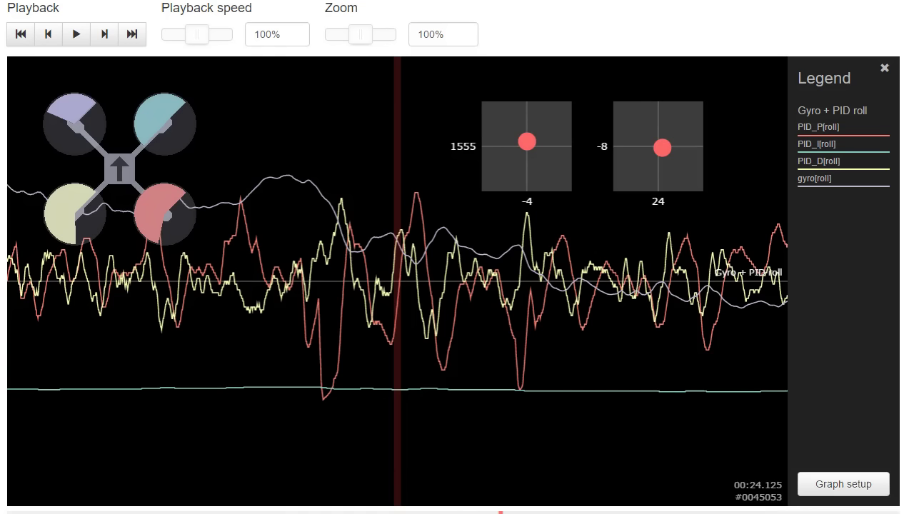
In the forum post's profile dump, highlight i_pitch = 30 and pid_controller = MWREWRITE.
{"action": "key", "text": "alt+Tab"}
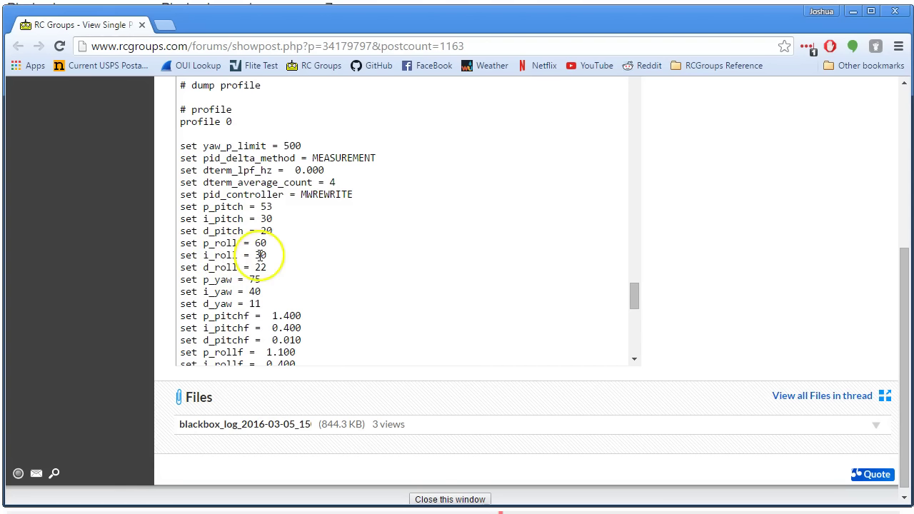
{"action": "left_click_drag", "start_coordinate": [273, 219], "coordinate": [249, 220]}
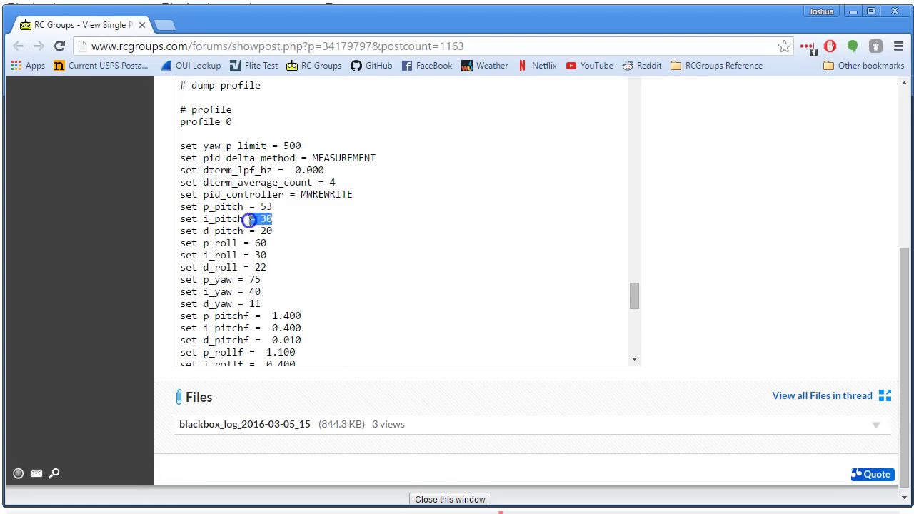
{"action": "left_click", "coordinate": [223, 220]}
{"action": "double_click", "coordinate": [309, 195]}
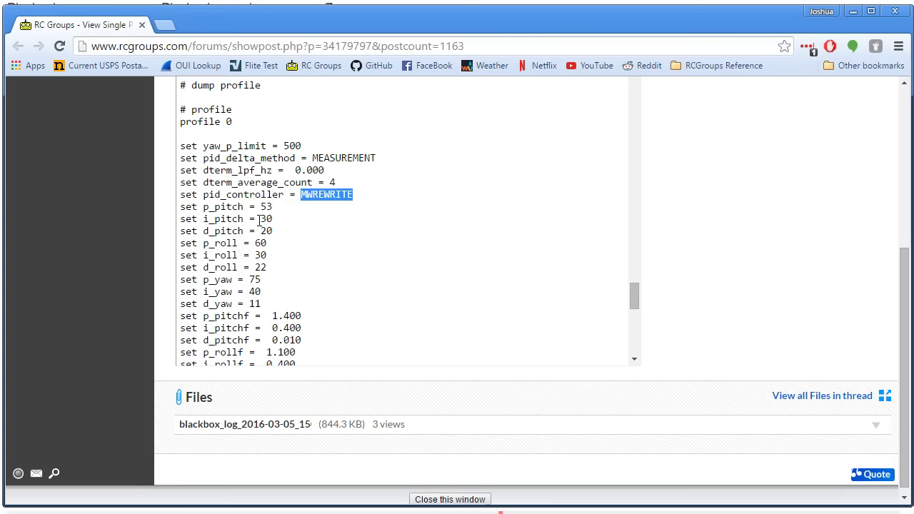
{"action": "left_click", "coordinate": [738, 238]}
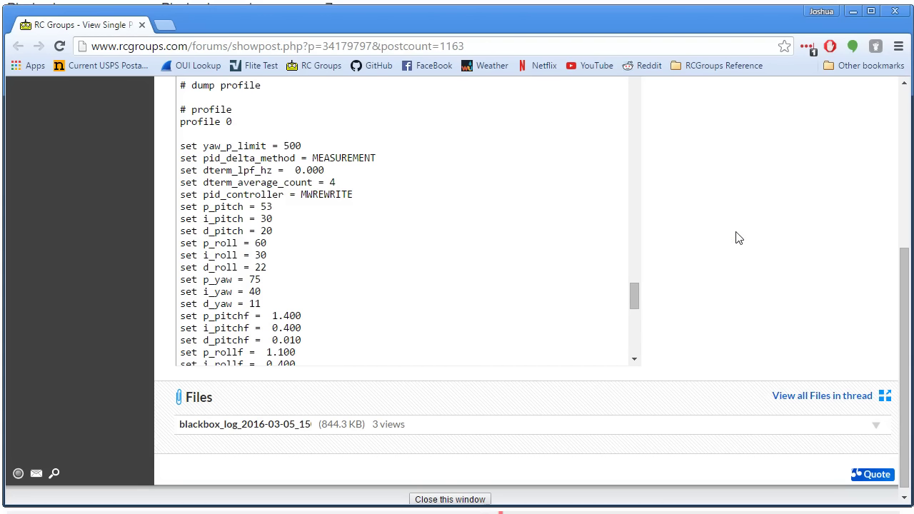
{"action": "left_click", "coordinate": [735, 236]}
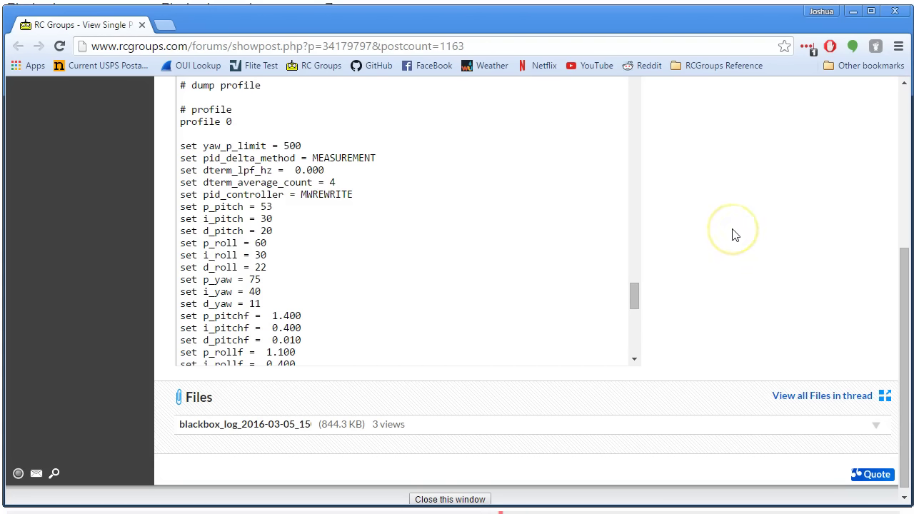